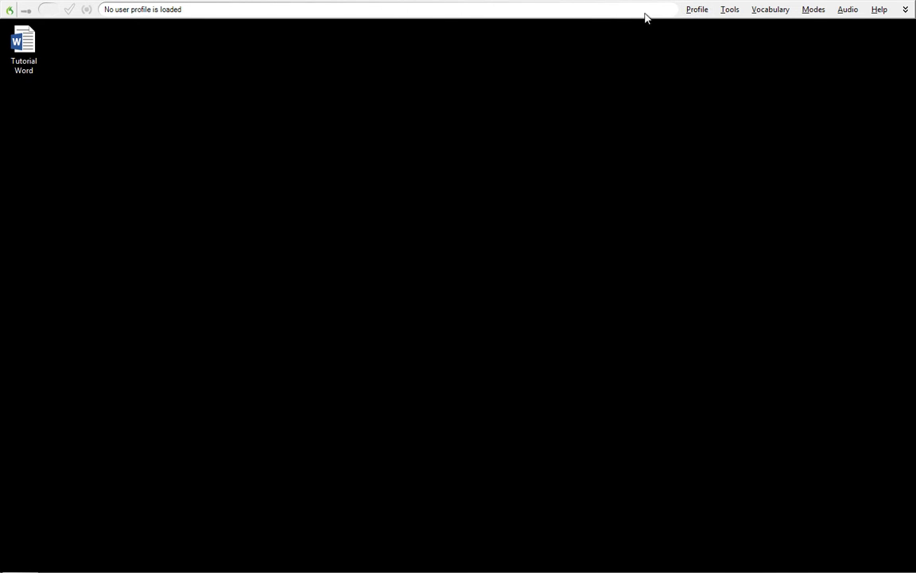
- Open the existing user profile named Tutorial
click(697, 10)
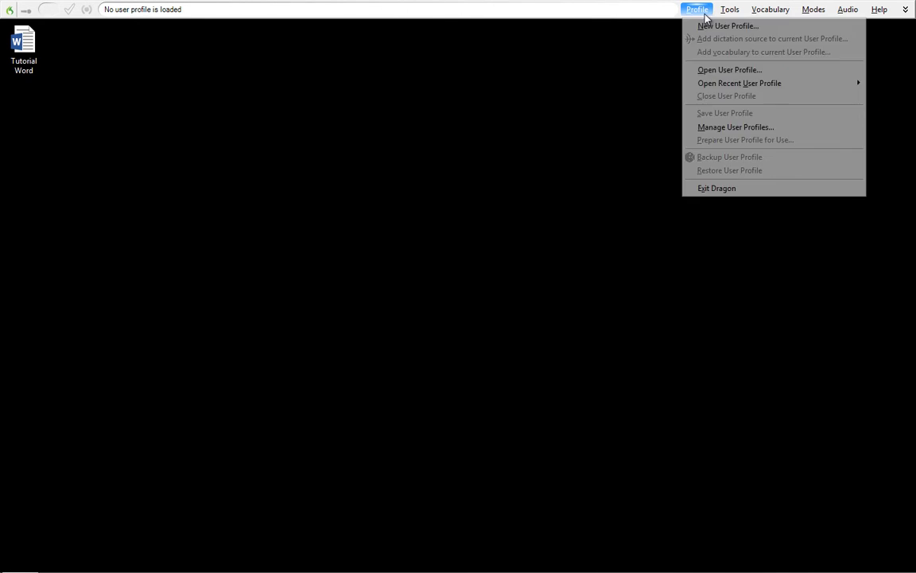
click(736, 70)
click(374, 249)
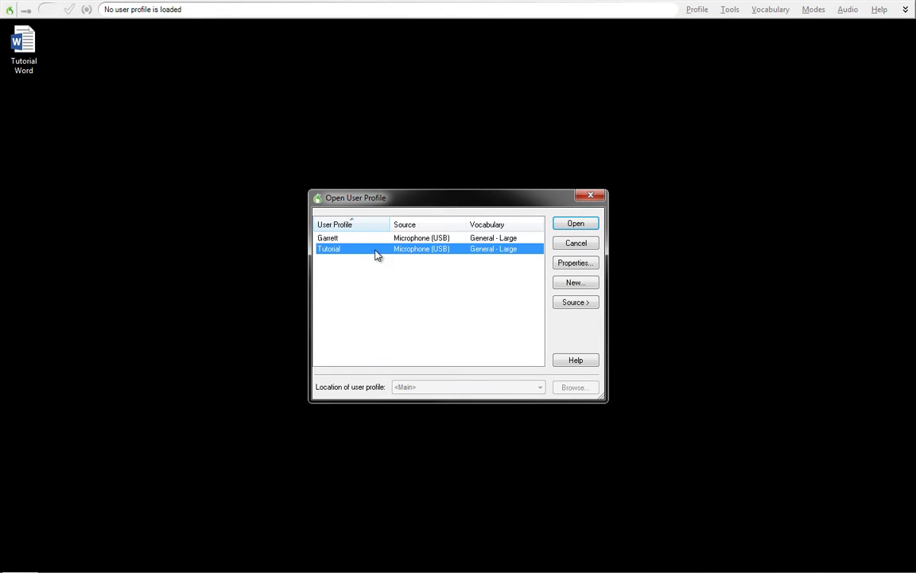
click(571, 224)
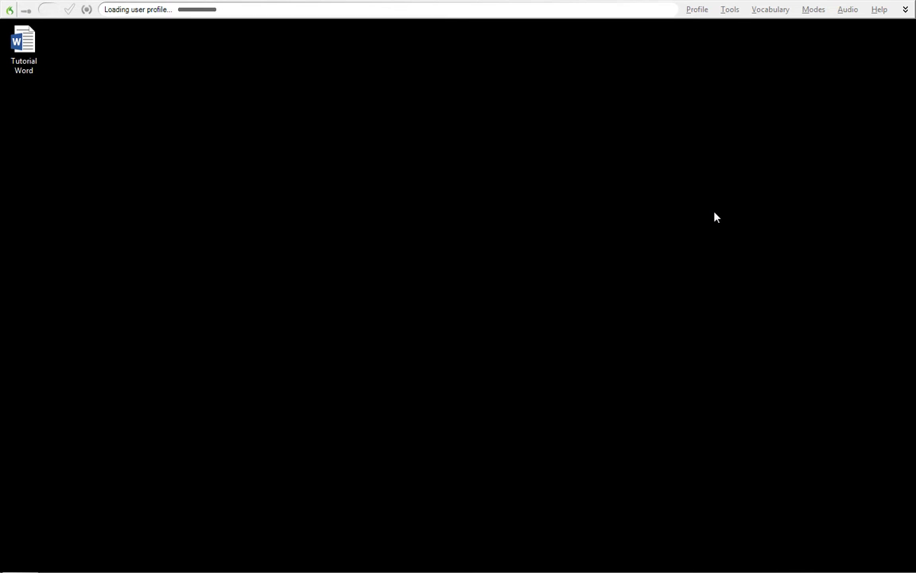
- Open the Command Browser and collapse the expanded <mouse> <1to9> command
click(733, 11)
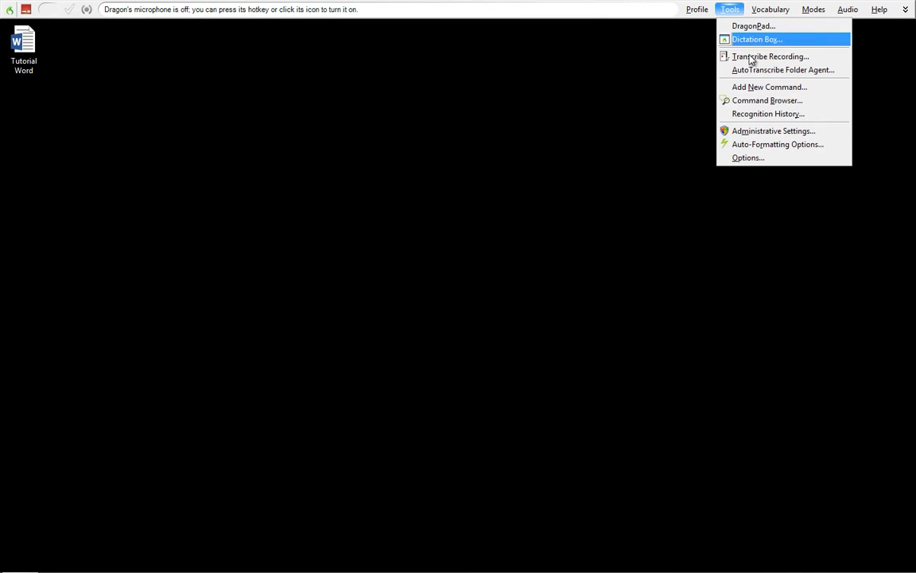
click(763, 101)
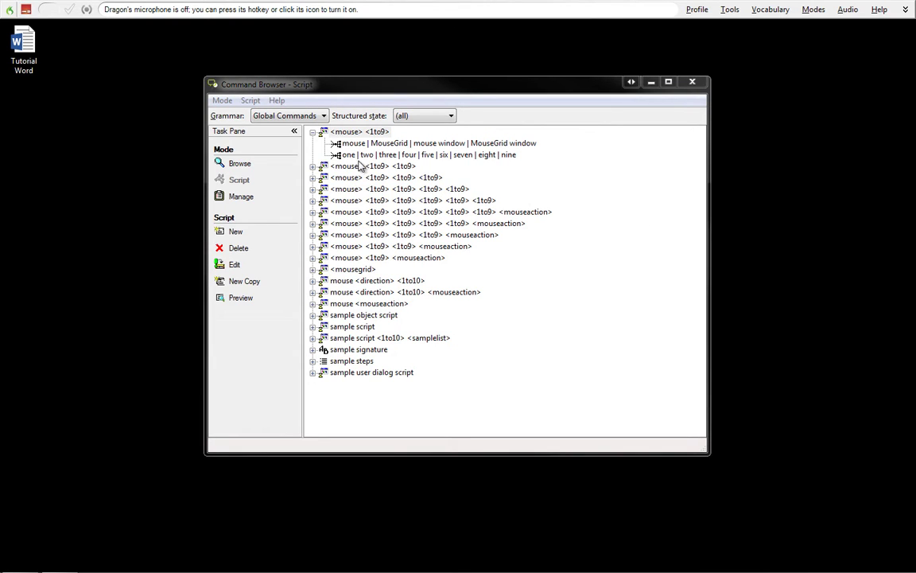
click(312, 132)
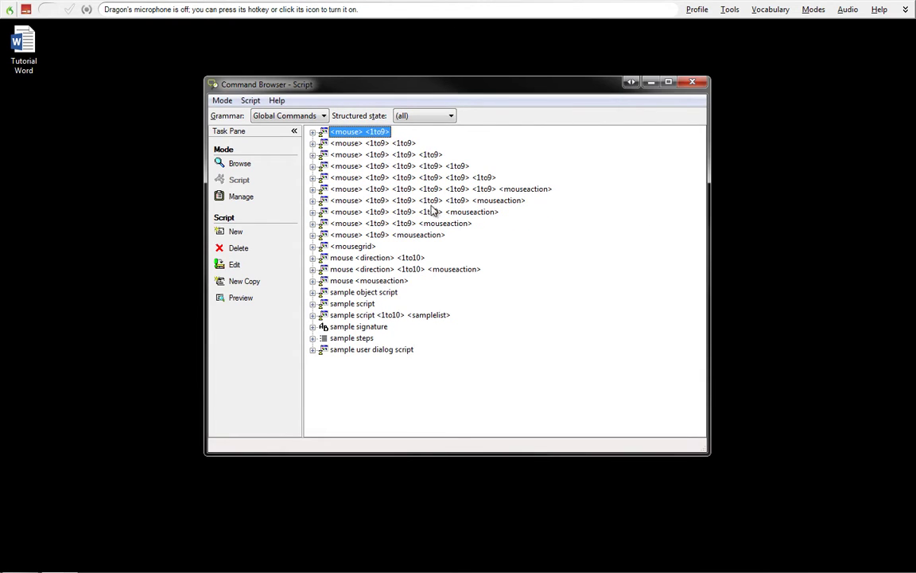
- Look through the global mouse commands in the script list, including <mousegrid>, mouse <direction> and mouse <mouseaction>
click(346, 246)
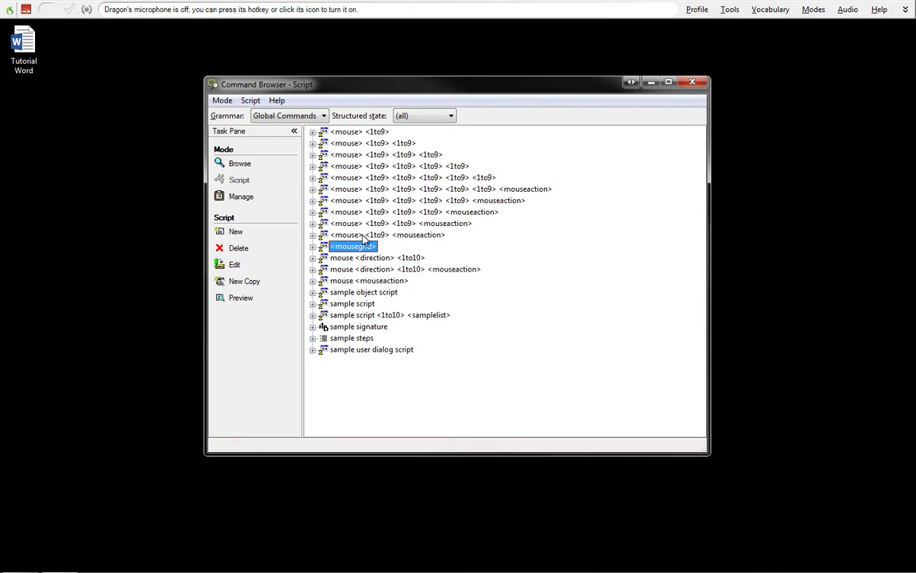
click(371, 132)
click(372, 259)
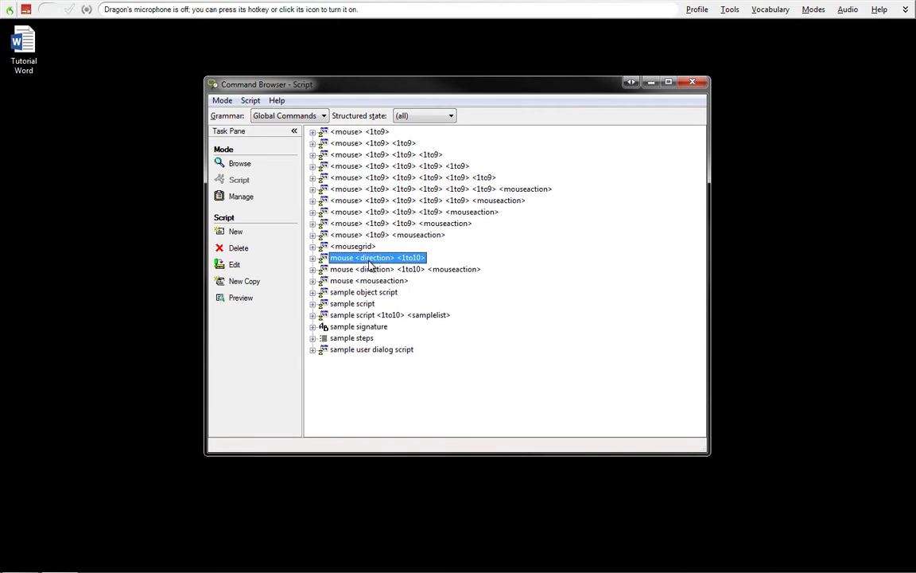
click(379, 280)
click(382, 269)
click(376, 143)
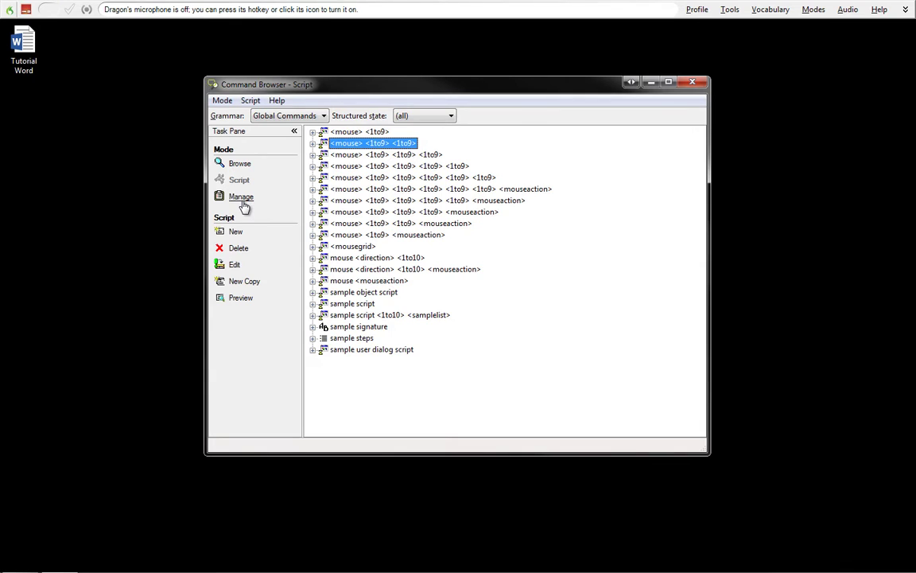
- View the Command Browser's Manage and Browse modes, including the Global Commands context, and return to Script mode
click(242, 205)
click(249, 165)
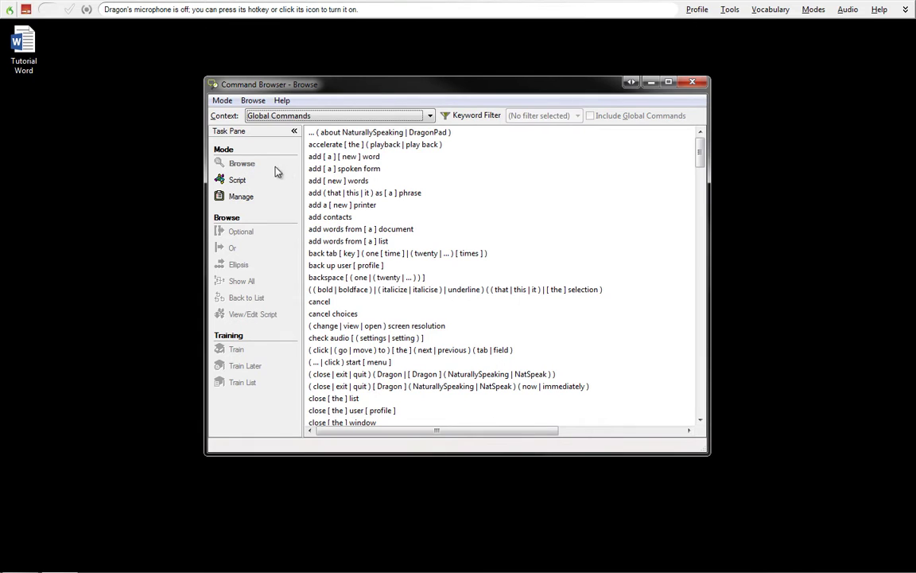
click(333, 117)
click(333, 117)
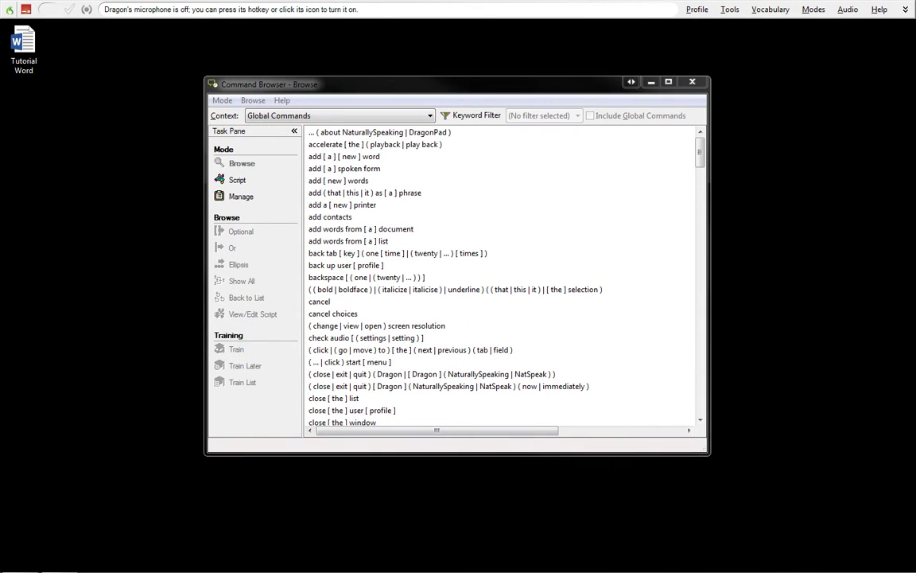
key(ctrl+s)
click(333, 102)
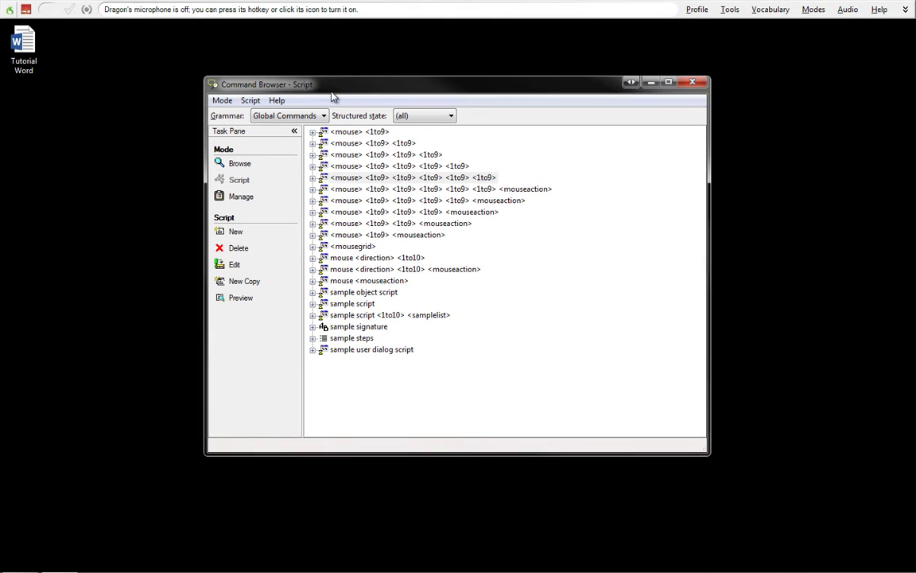
- Check which grammars are available for the scripted commands, leaving Global Commands selected
click(388, 211)
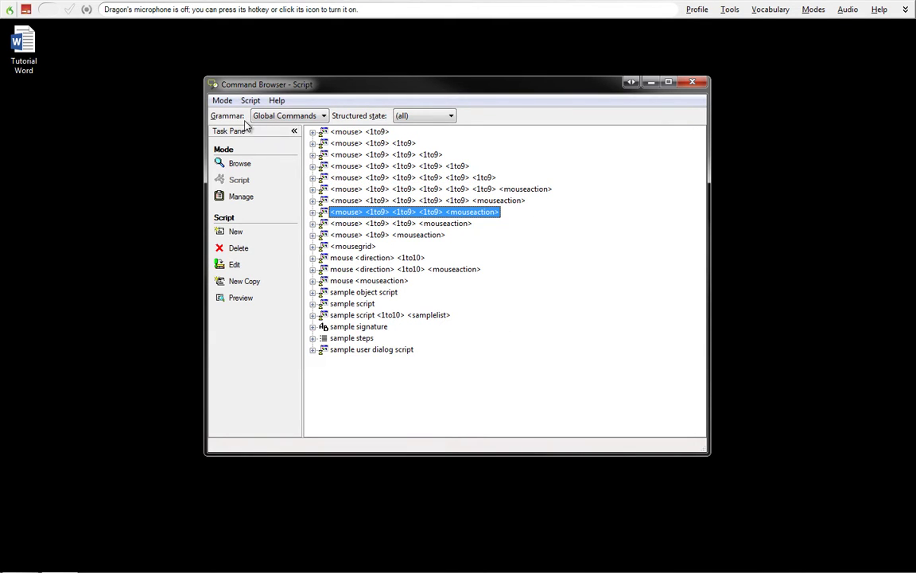
click(324, 117)
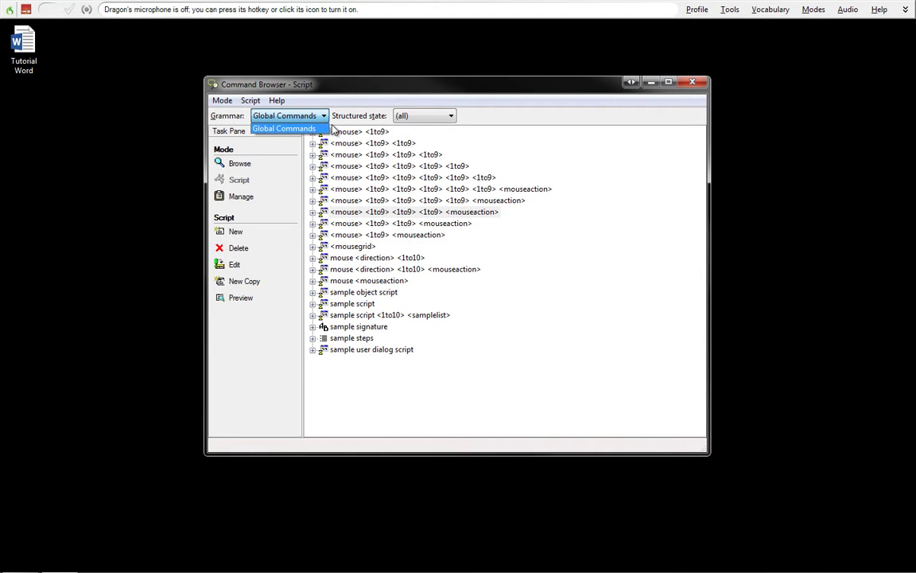
click(548, 312)
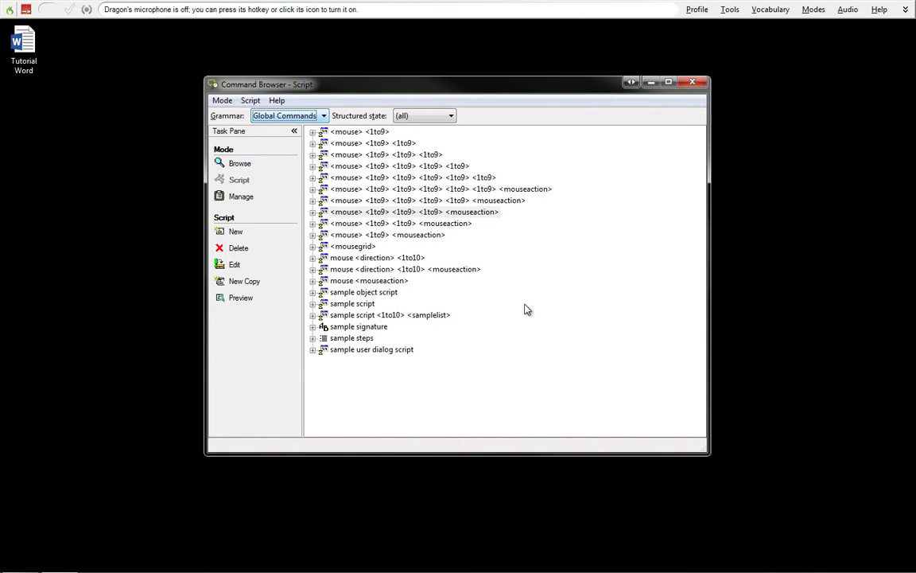
click(434, 212)
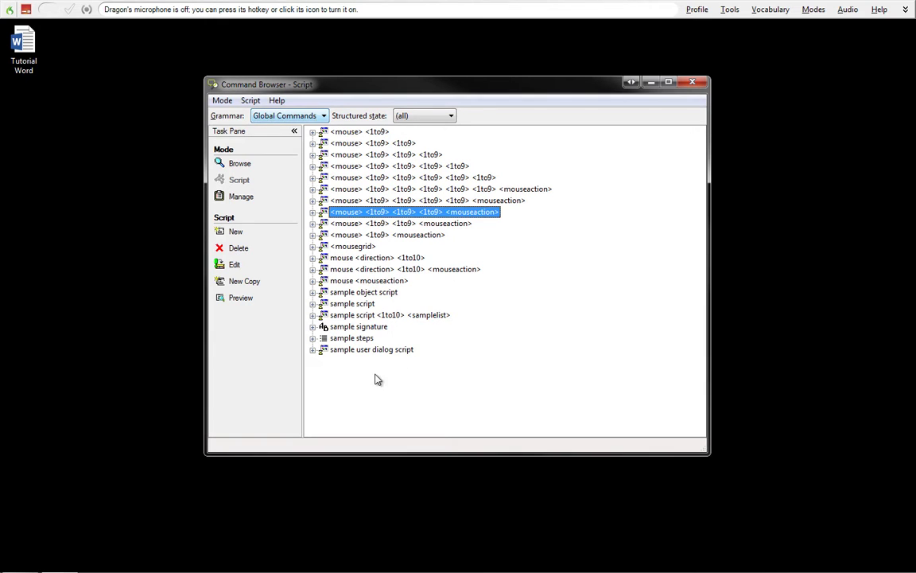
click(323, 116)
click(340, 338)
click(325, 116)
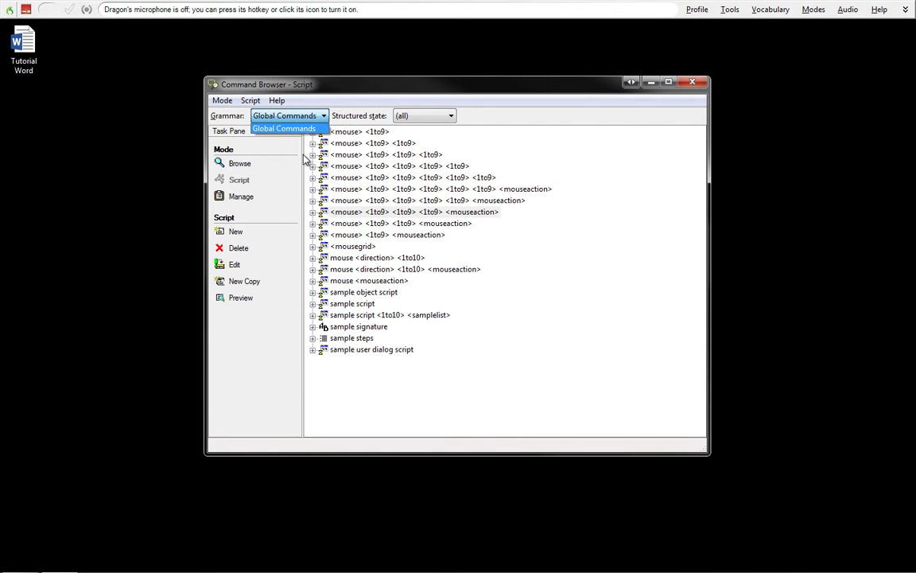
click(531, 380)
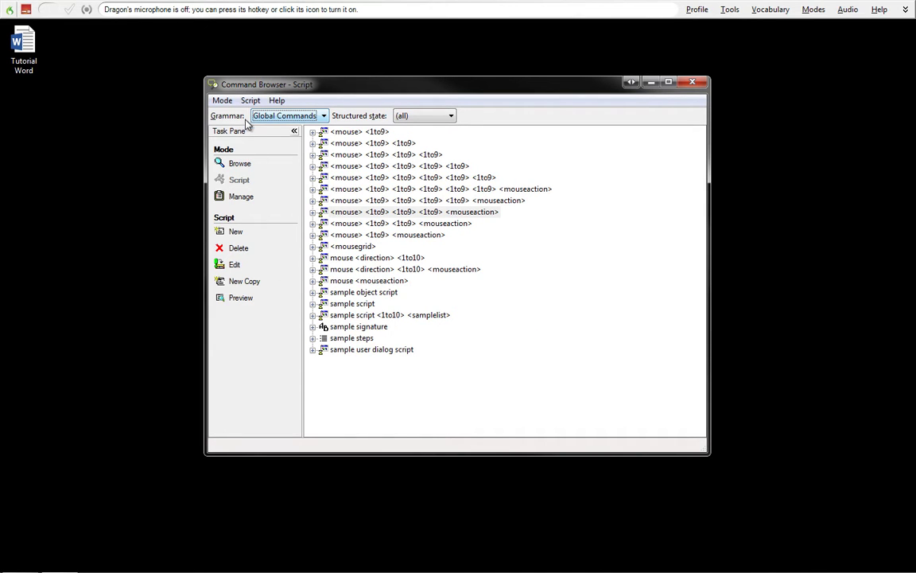
- Create a new command from the Command Browser and name it Tutorial
click(728, 10)
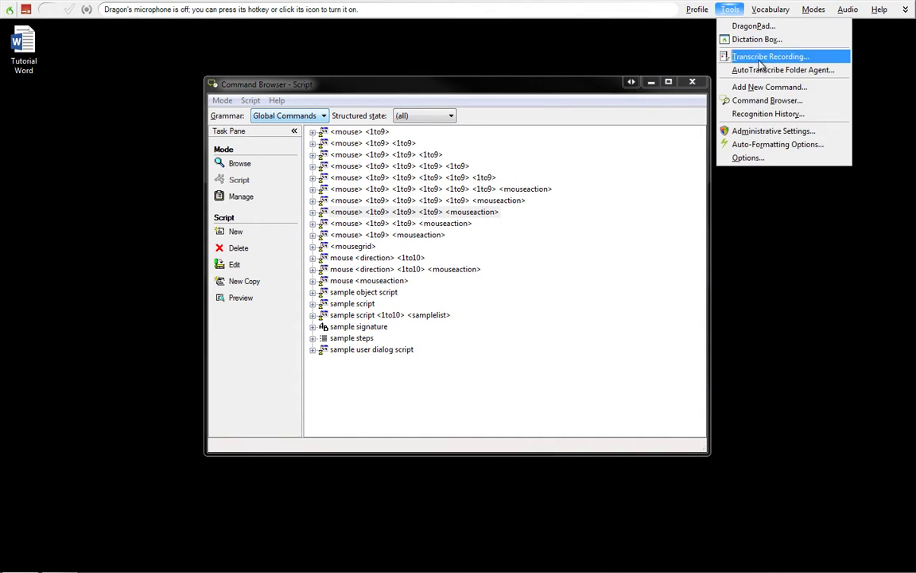
click(358, 89)
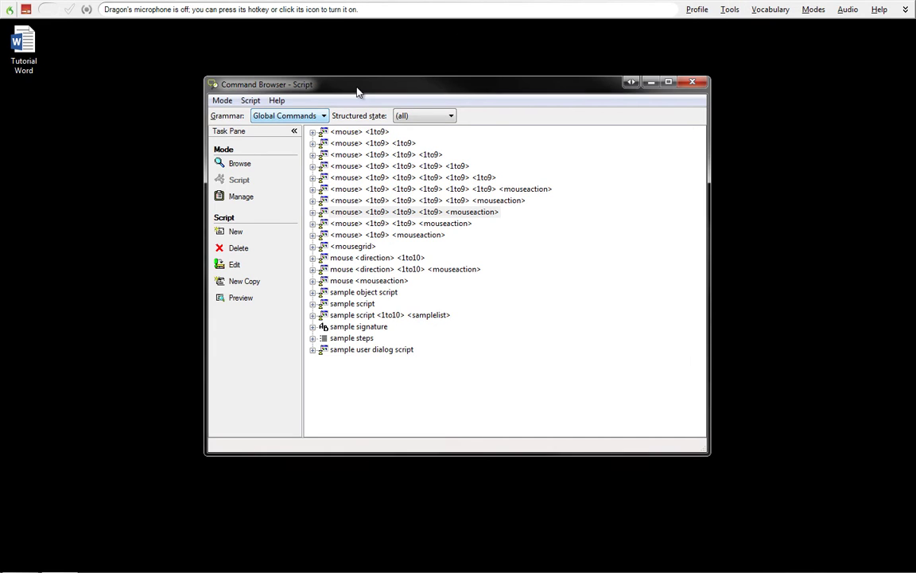
click(235, 233)
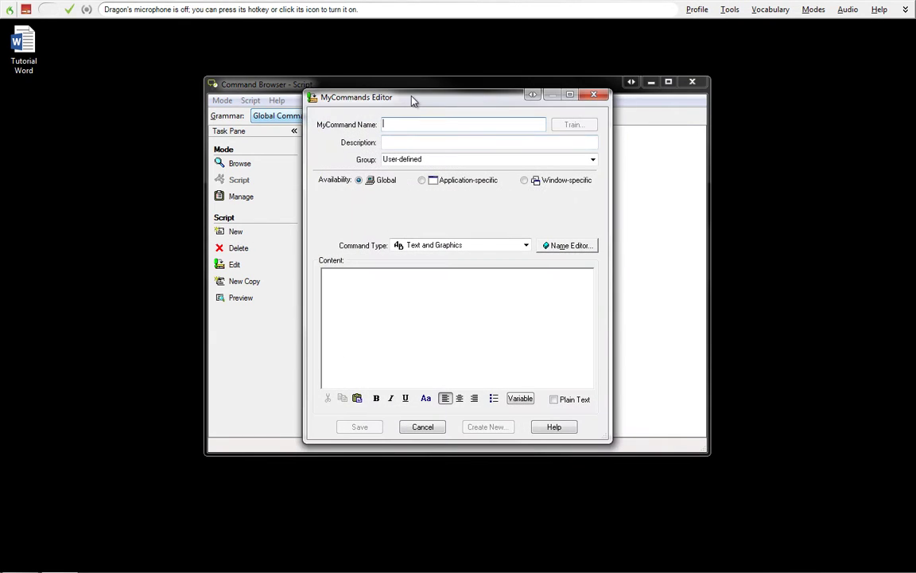
drag(415, 99, 316, 88)
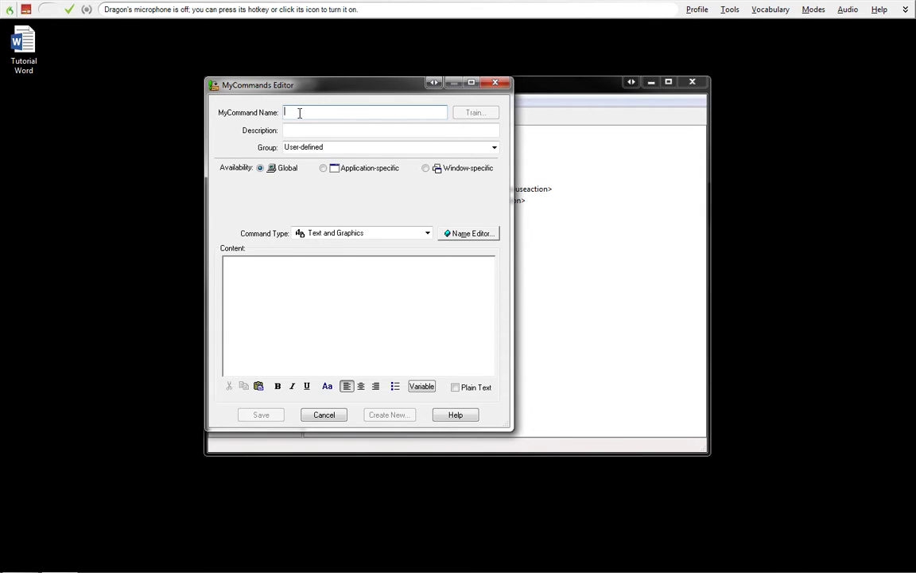
text(Tutorial)
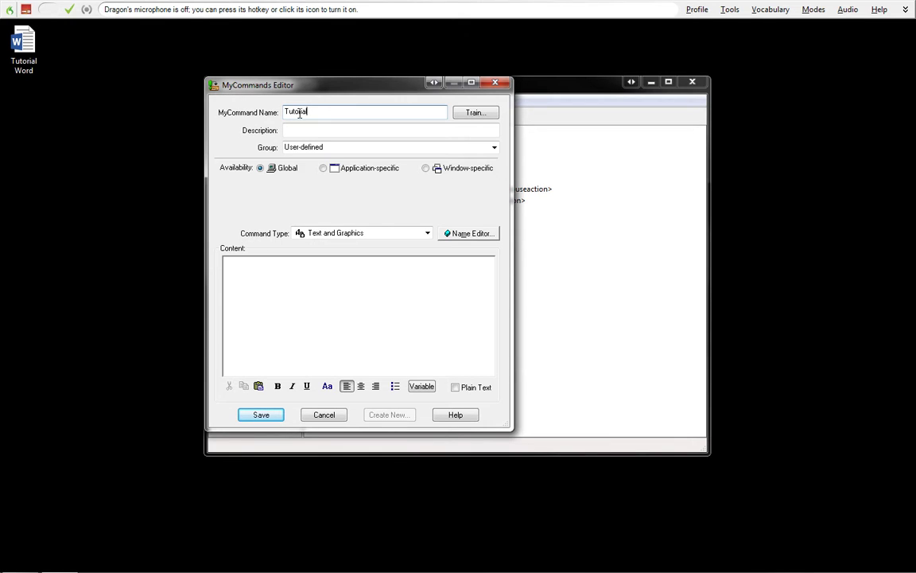
- Train the pronunciation of the command name Tutorial by recording it, repeat the recording, and finish the training
click(310, 129)
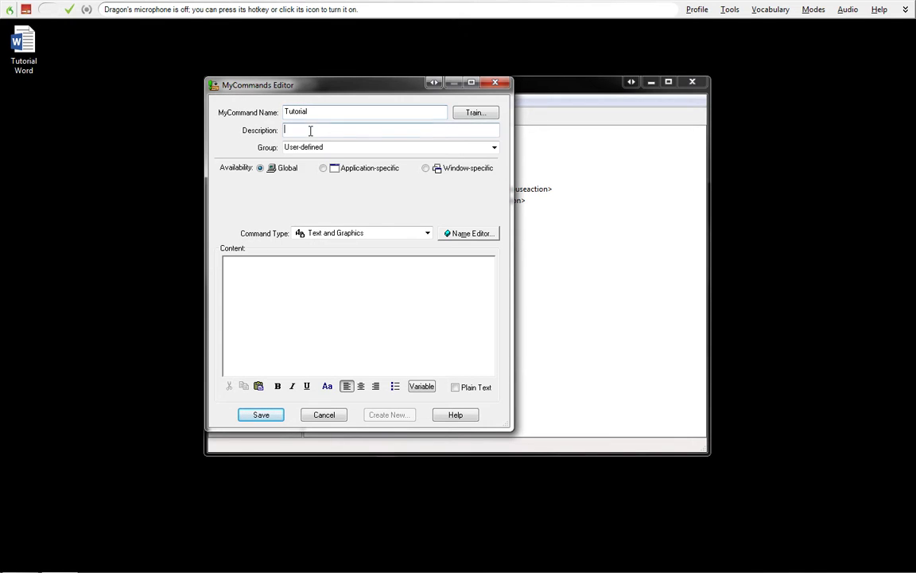
click(485, 114)
double_click(402, 111)
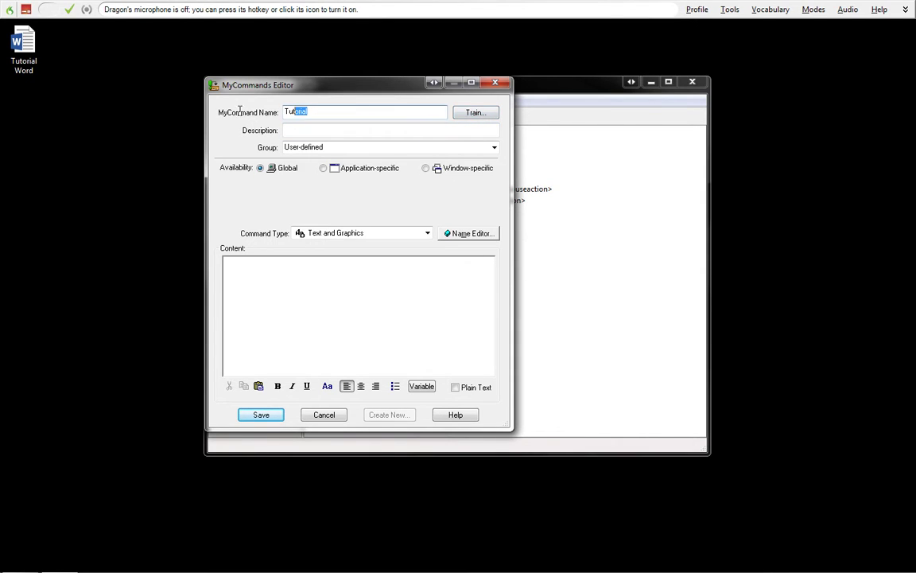
click(484, 115)
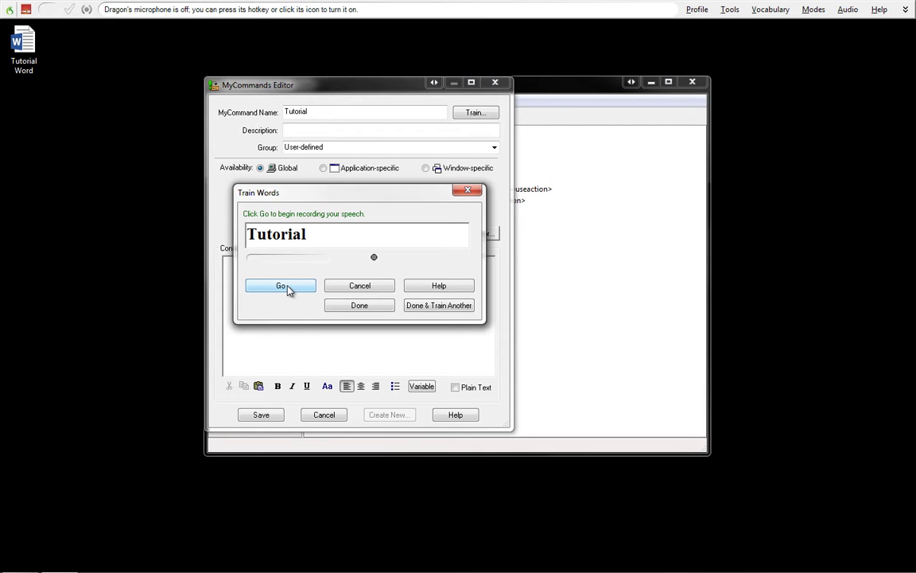
click(284, 286)
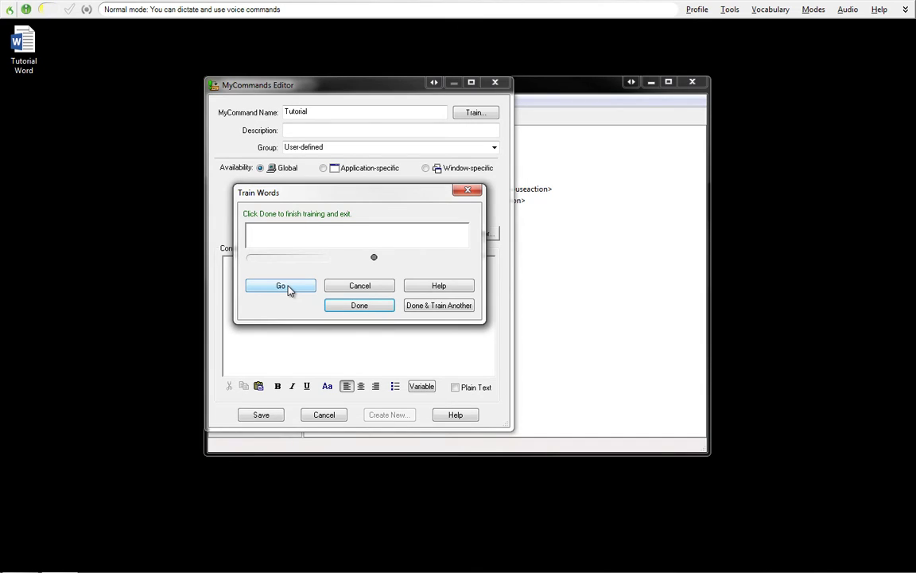
click(288, 288)
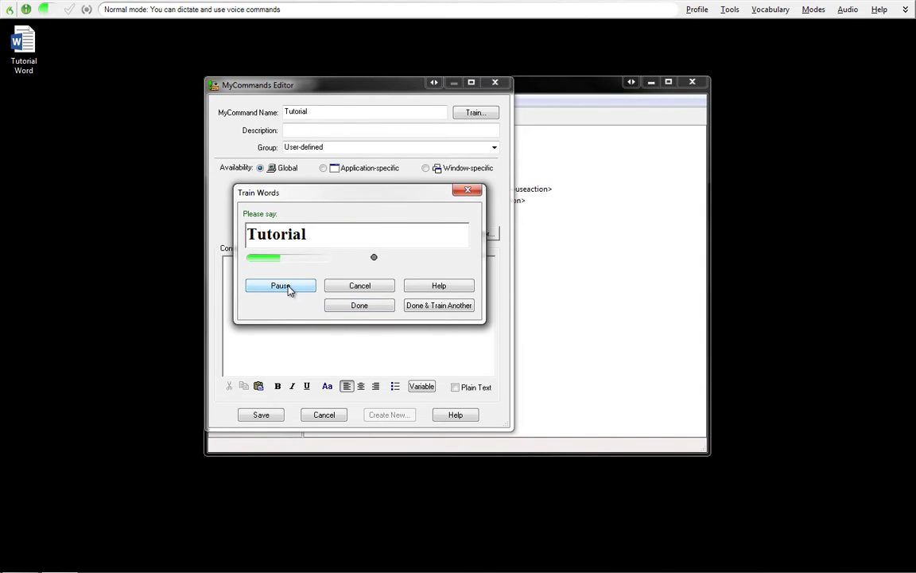
click(288, 289)
click(360, 306)
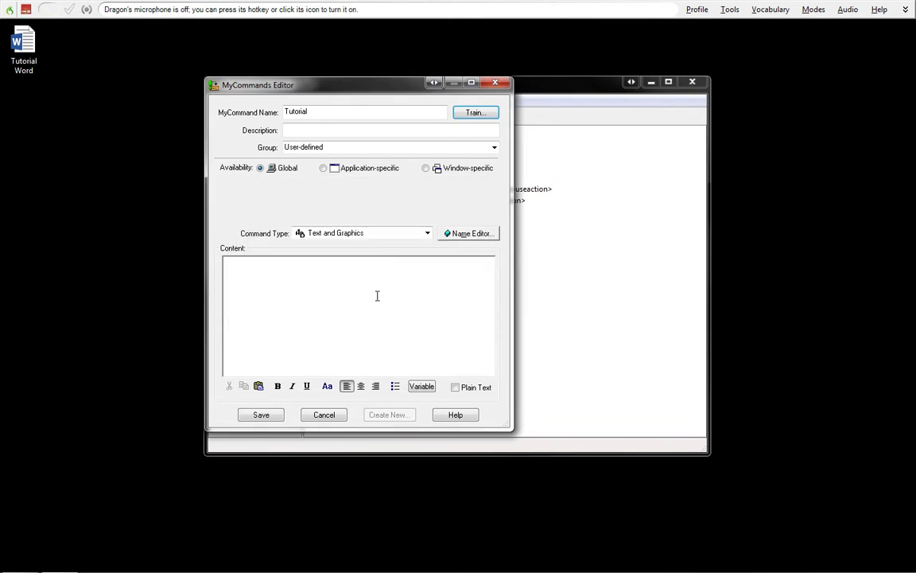
- Enter the description "Text and graphics tutorial" and review the group choices, keeping the command in User-defined
click(304, 132)
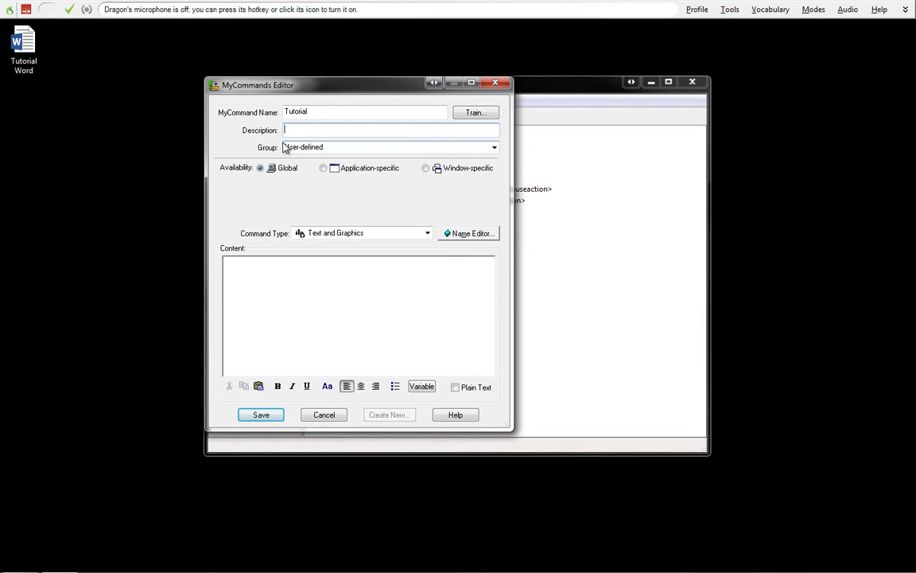
text(Text and graphics tutorial)
click(493, 148)
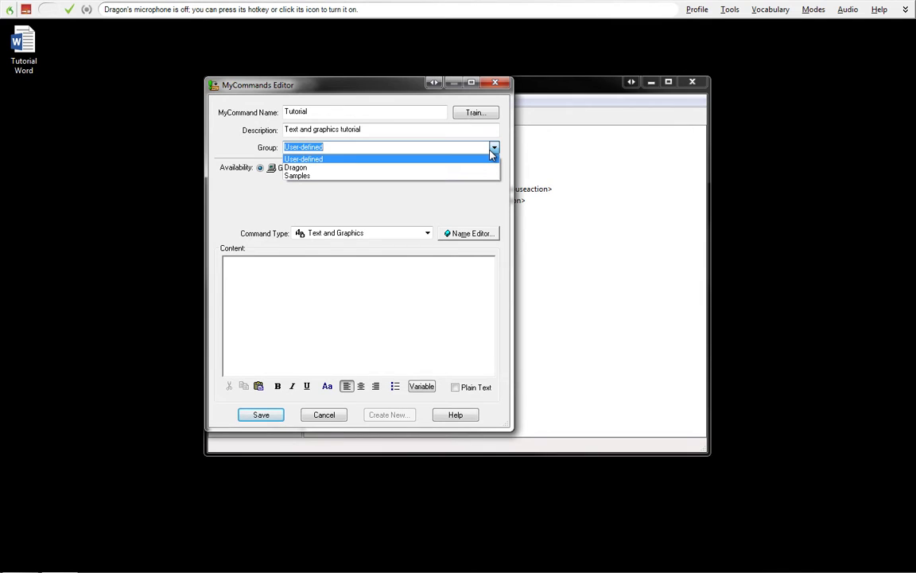
click(499, 104)
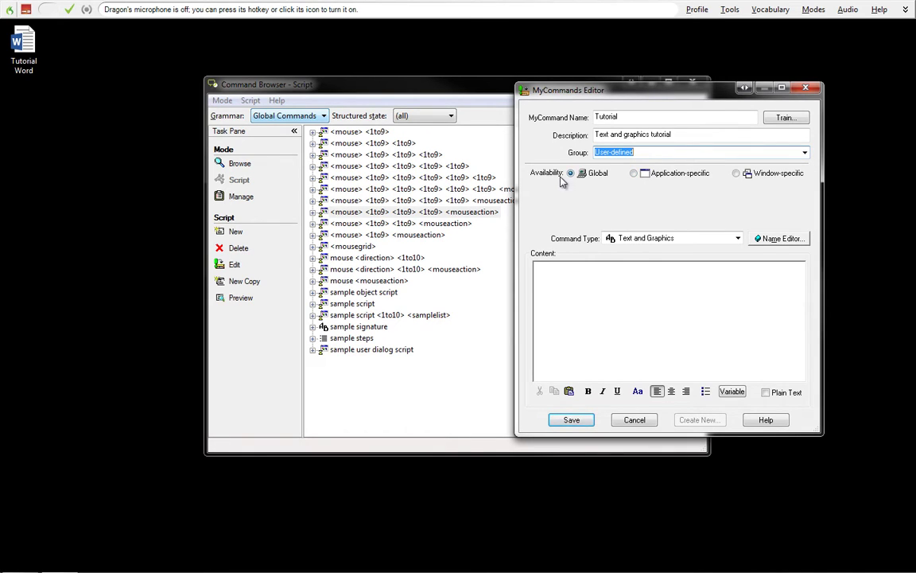
click(805, 152)
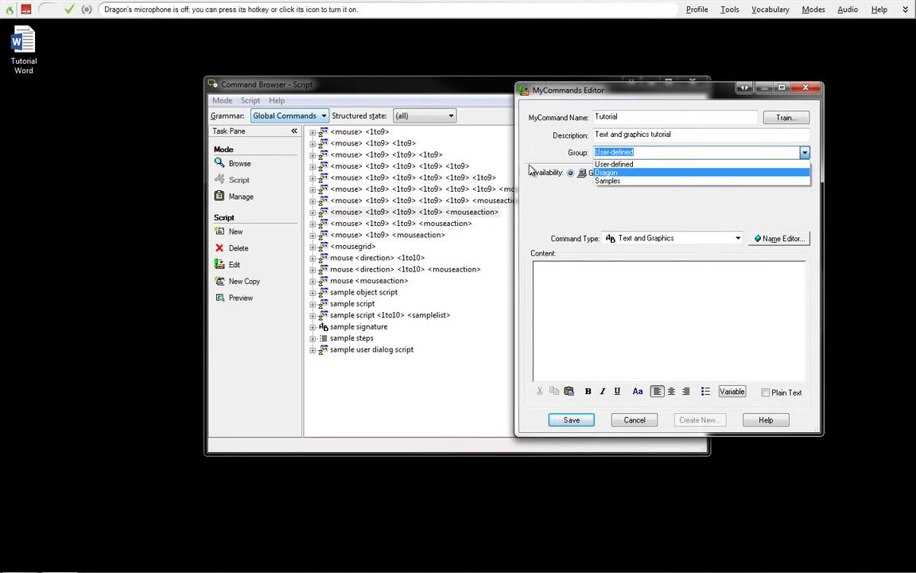
click(689, 124)
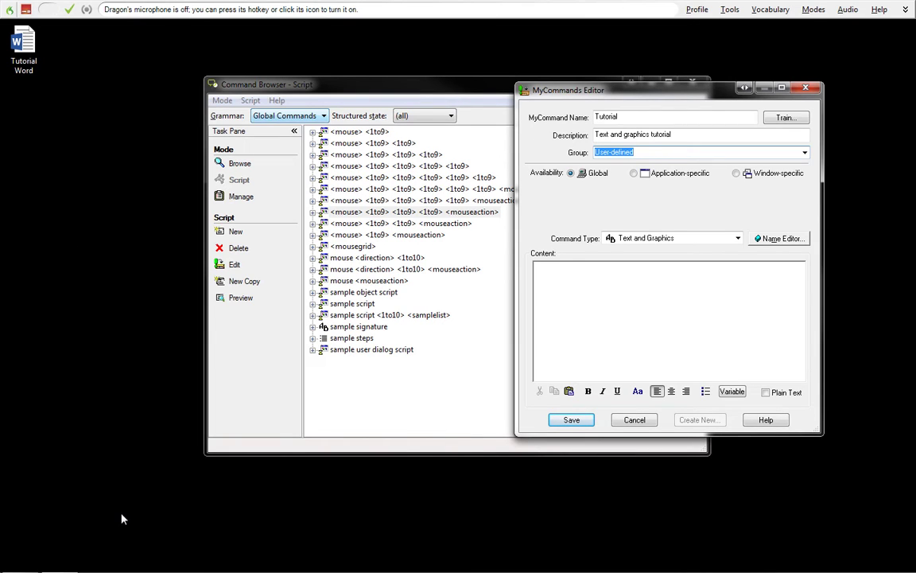
click(141, 426)
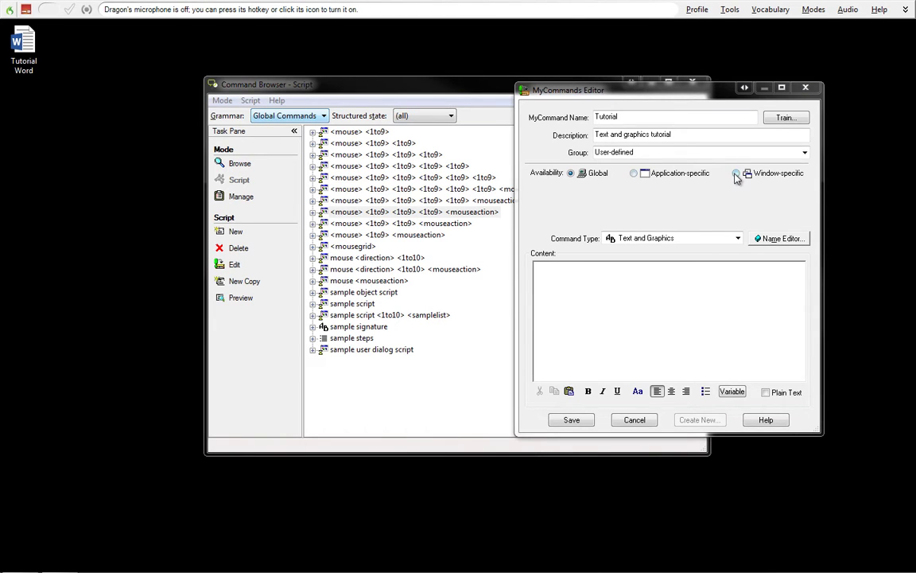
- Open the Tutorial Word document from the desktop, then minimize it to return to the MyCommands Editor
click(20, 56)
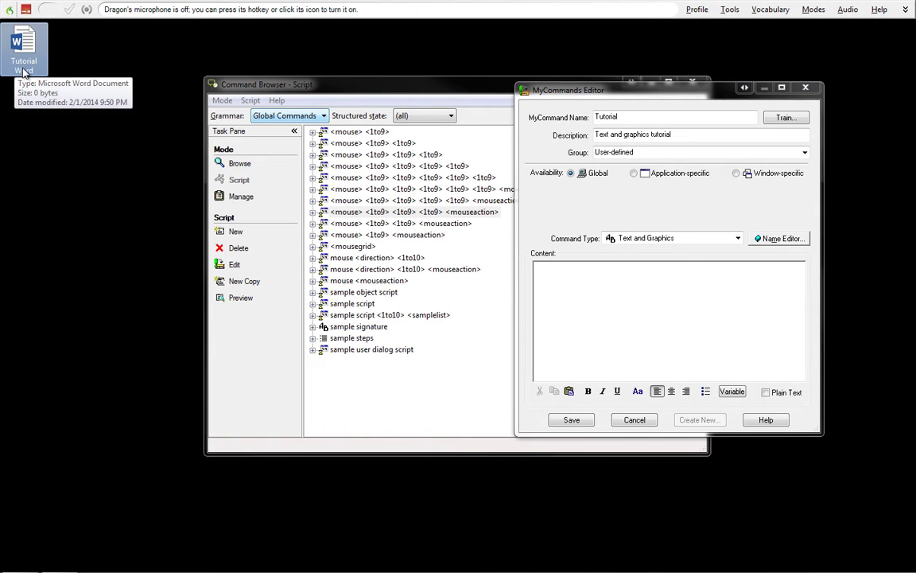
double_click(29, 70)
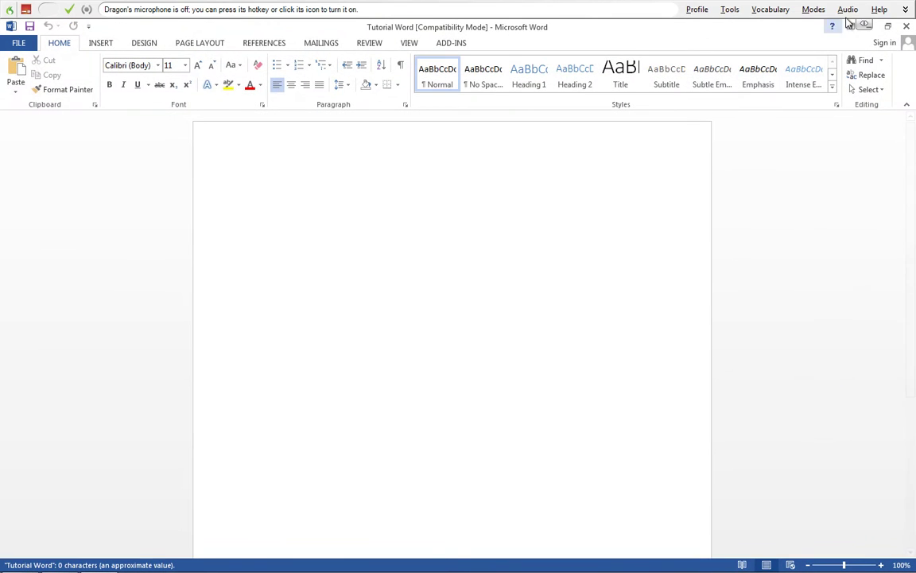
click(878, 27)
- Check which applications are offered for application-specific and window-specific availability, without choosing another one
click(635, 172)
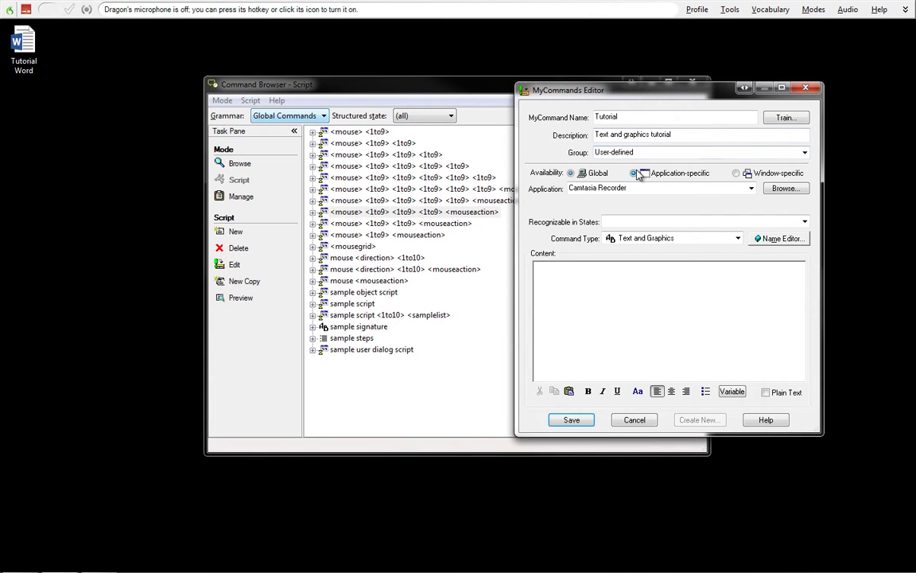
click(676, 188)
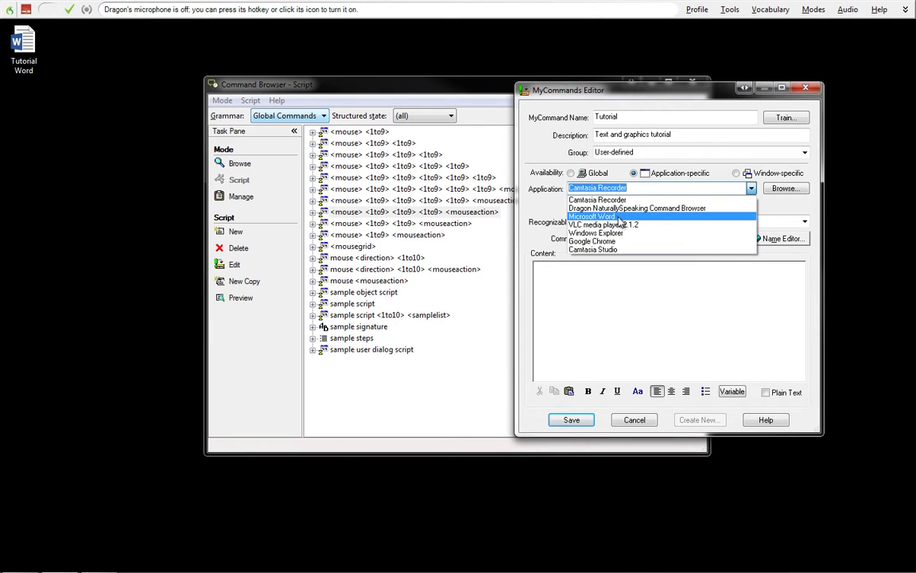
click(739, 180)
click(737, 174)
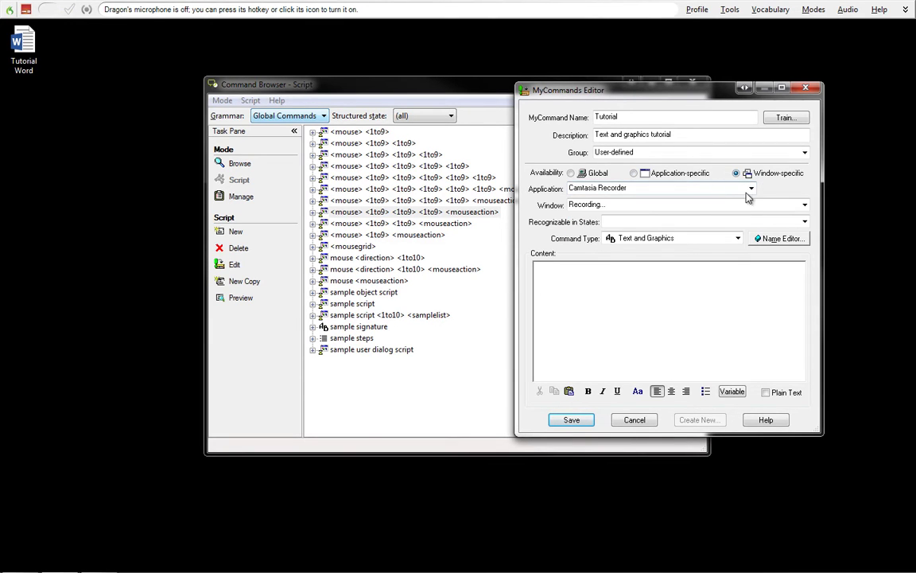
click(676, 187)
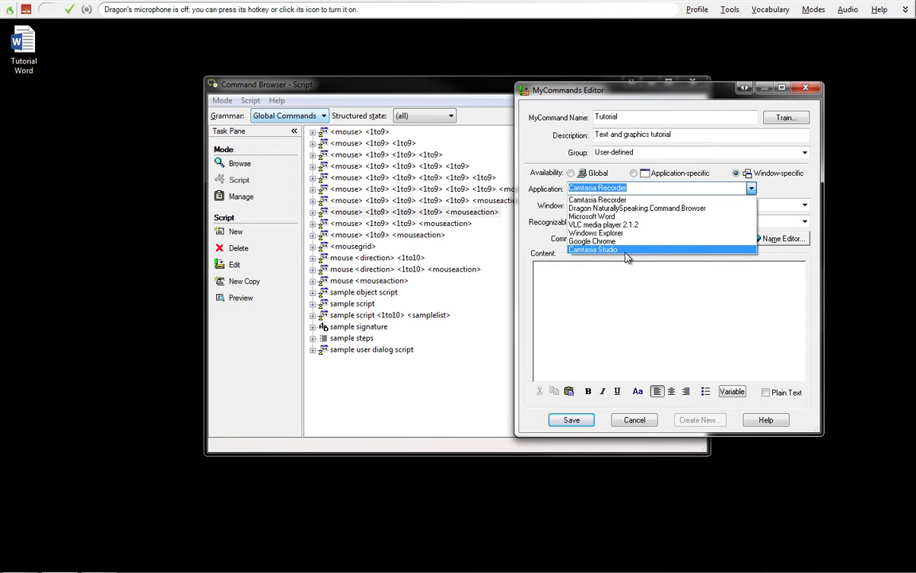
click(637, 321)
- Restore the Tutorial Word document in a smaller window beside the editor and return to the MyCommands Editor
click(97, 560)
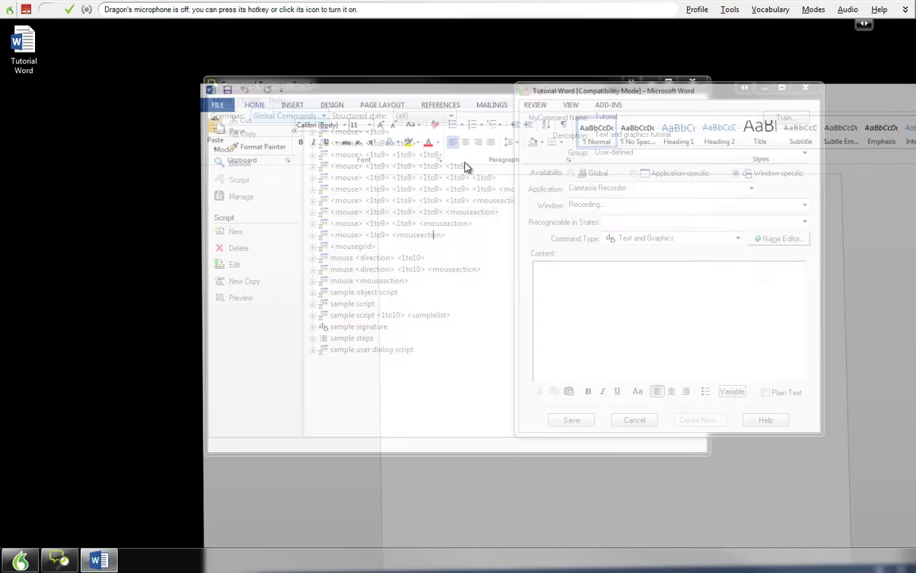
drag(795, 38, 389, 251)
click(590, 89)
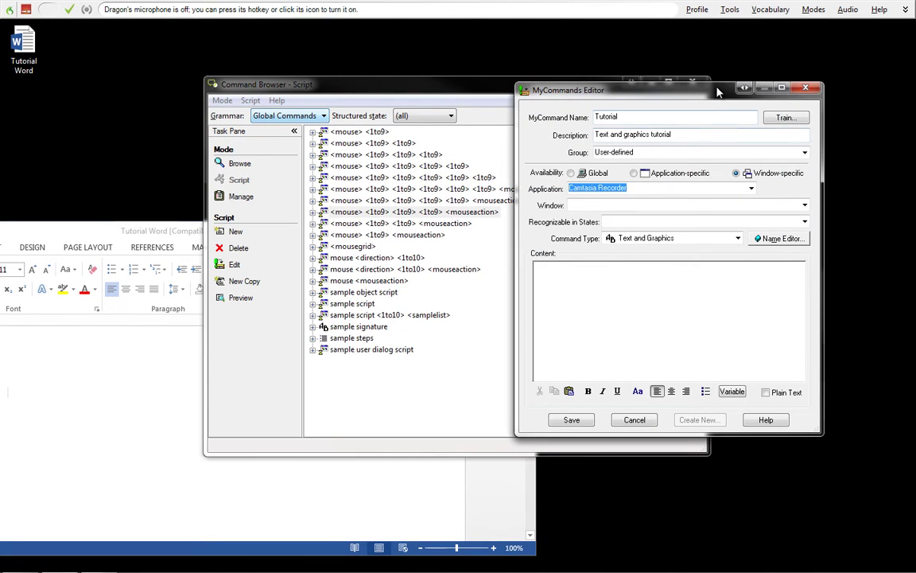
- Set the command's application to Microsoft Word and make it window-specific to the Tutorial Word document
click(676, 173)
click(751, 188)
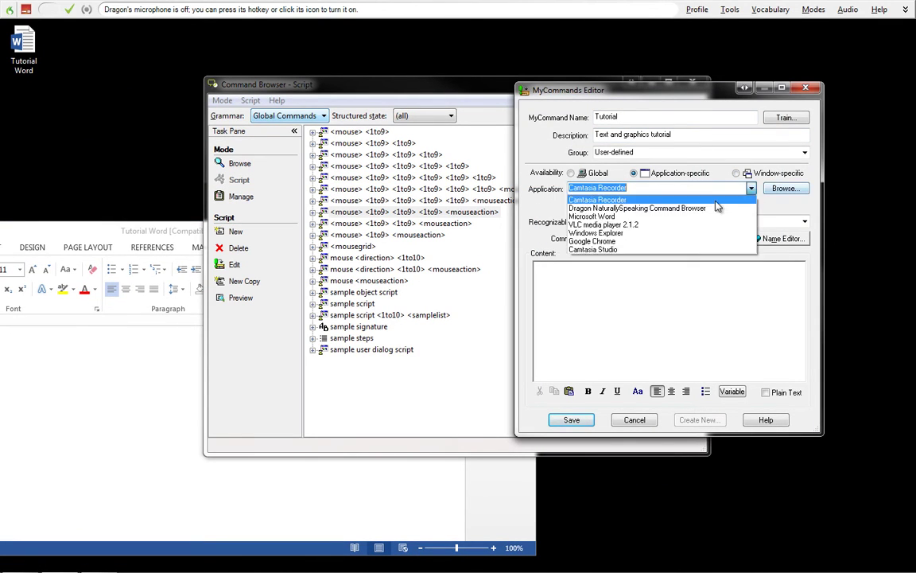
click(677, 224)
click(736, 174)
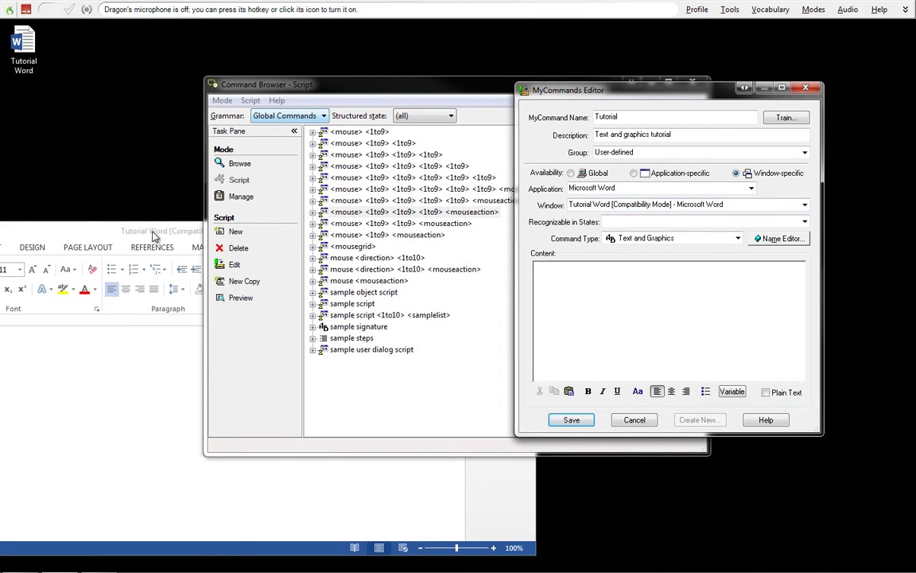
- Rearrange the Word and MyCommands Editor windows to view the document's title, then return to the editor
drag(170, 228, 279, 177)
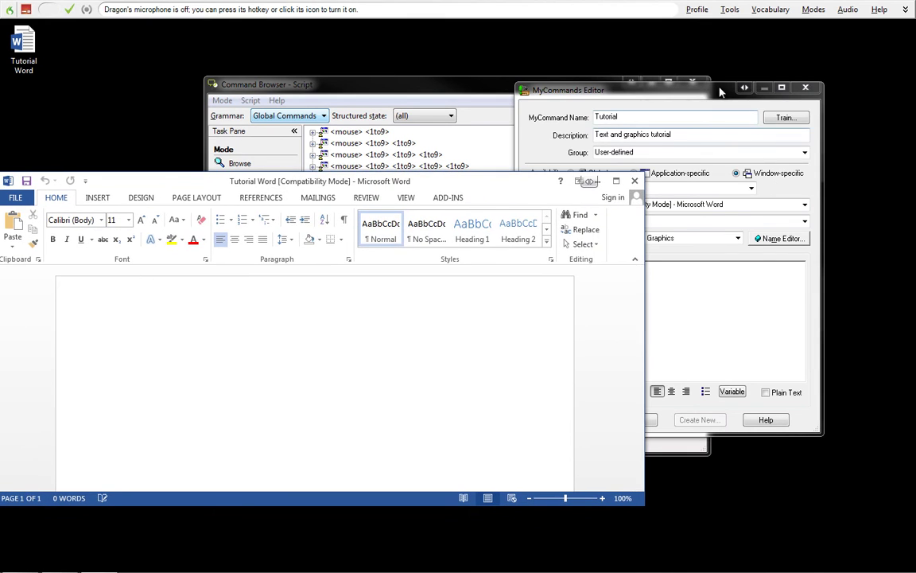
drag(749, 82, 749, 51)
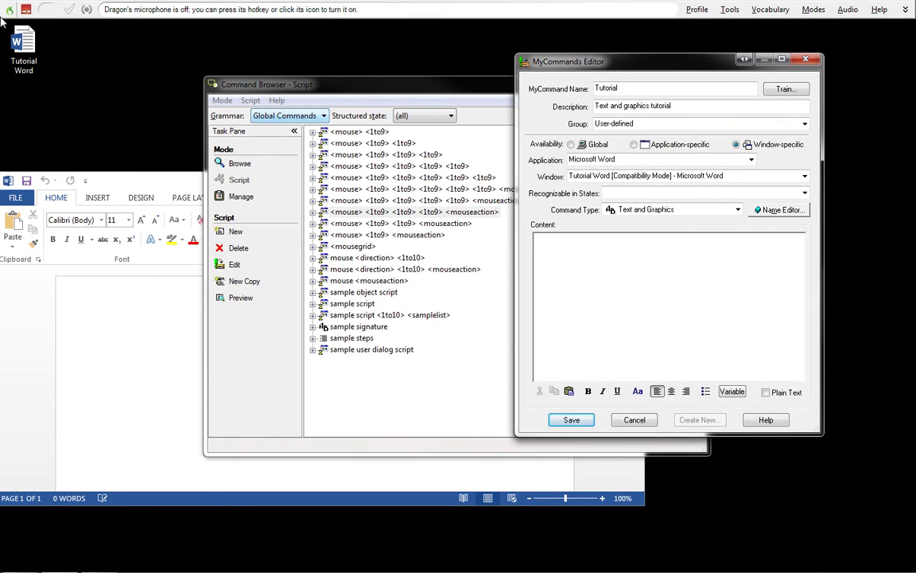
click(28, 36)
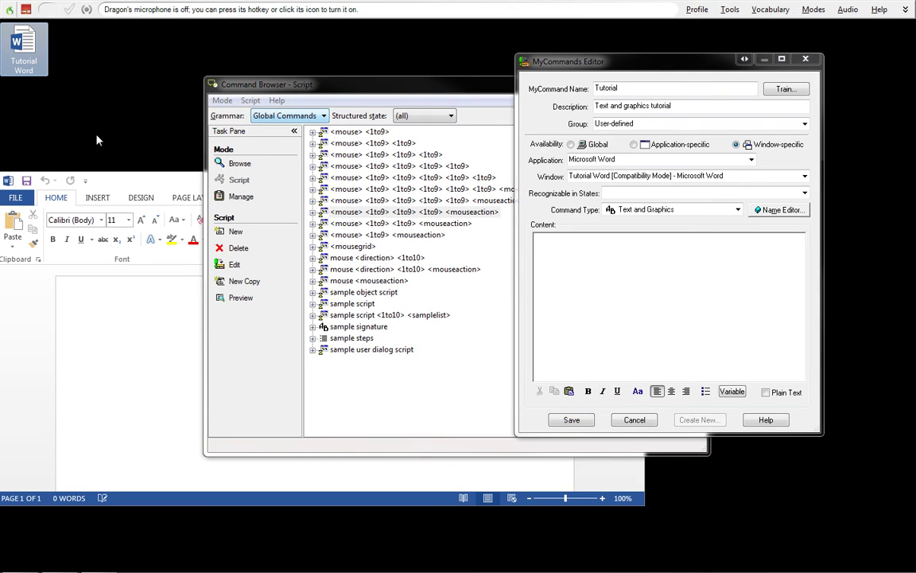
click(162, 177)
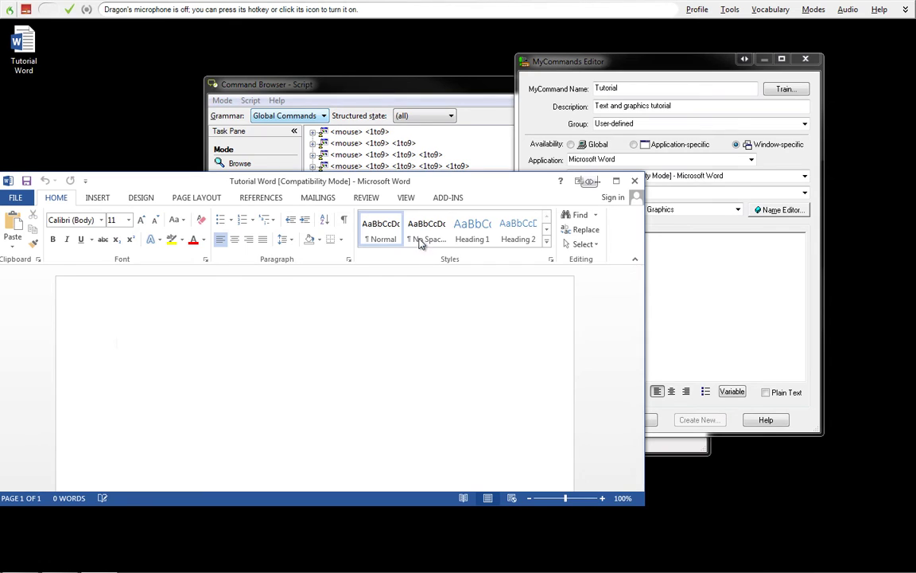
click(685, 59)
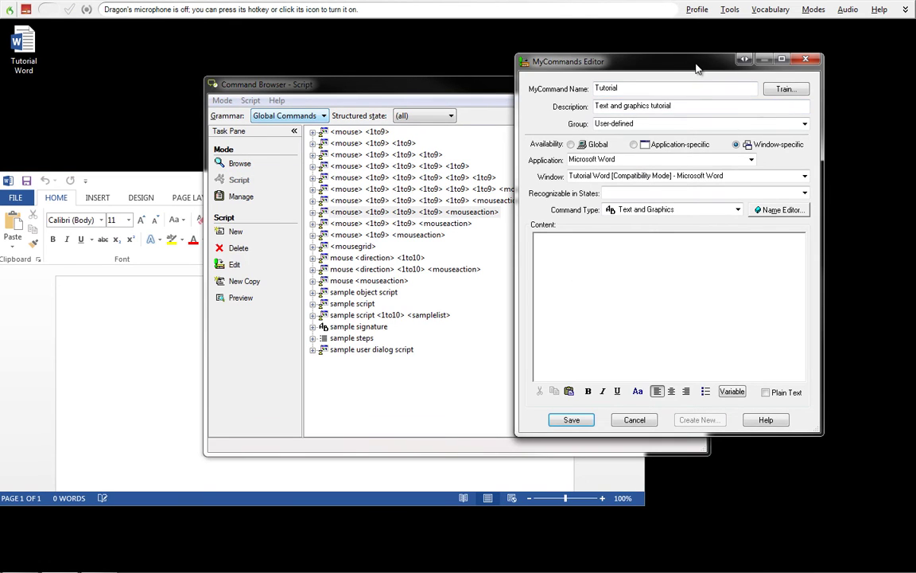
- Make the command application-specific to Microsoft Word and check the Choose Application dialog without picking a file
click(637, 147)
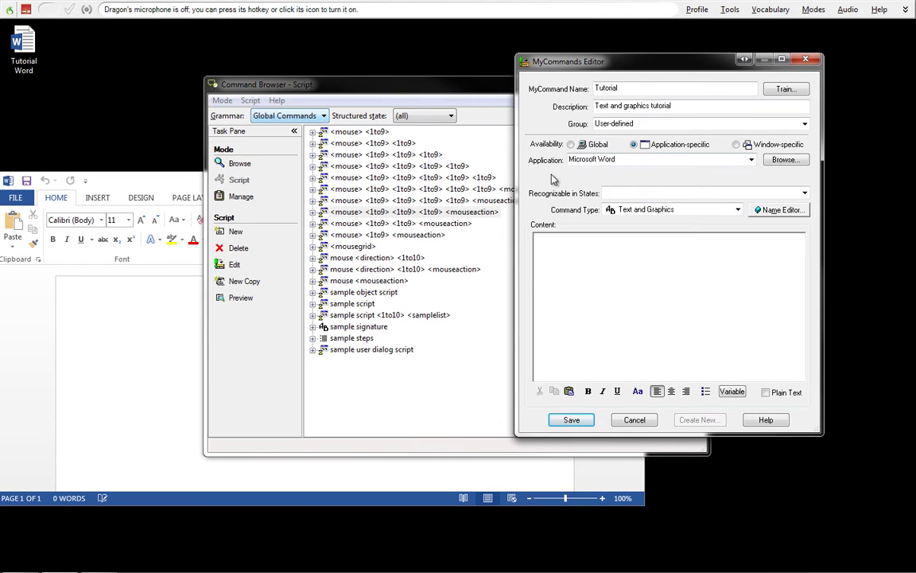
click(752, 160)
click(752, 160)
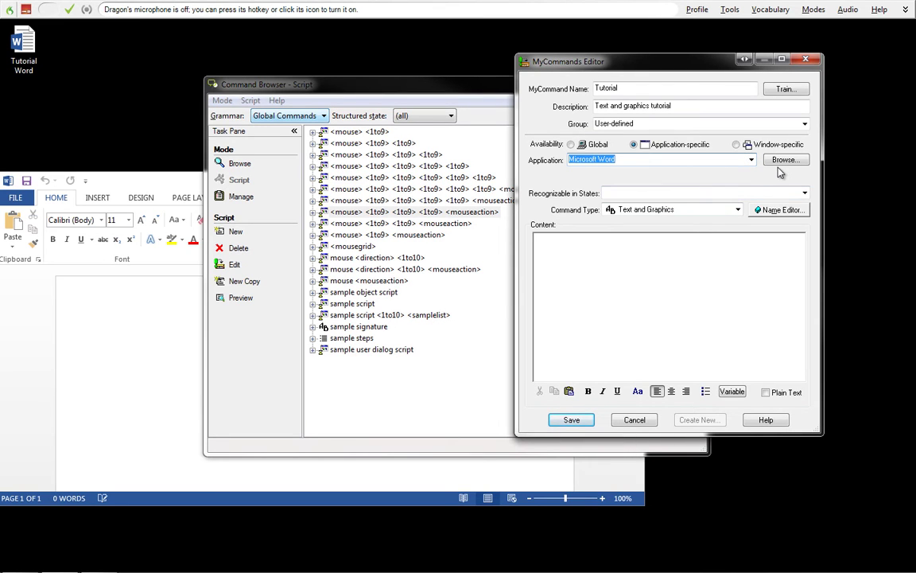
click(785, 161)
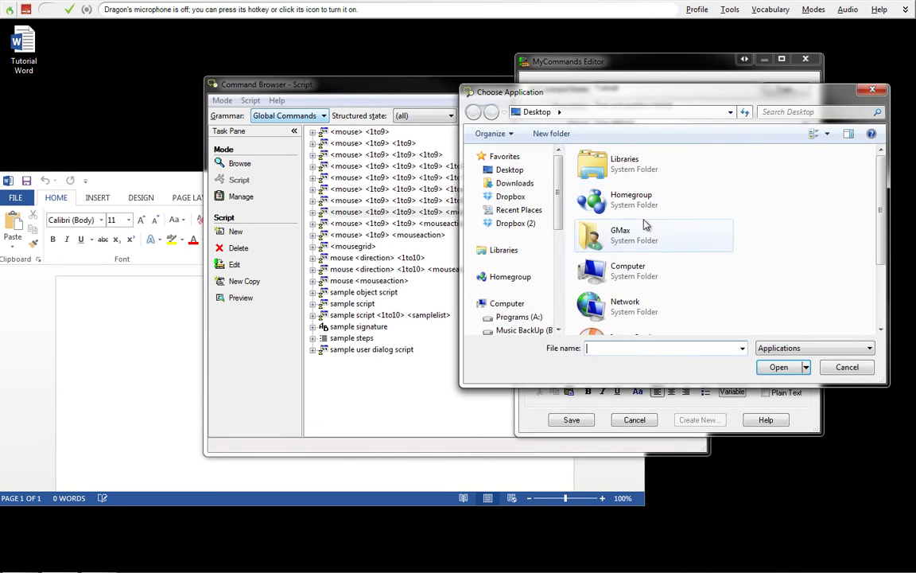
click(883, 89)
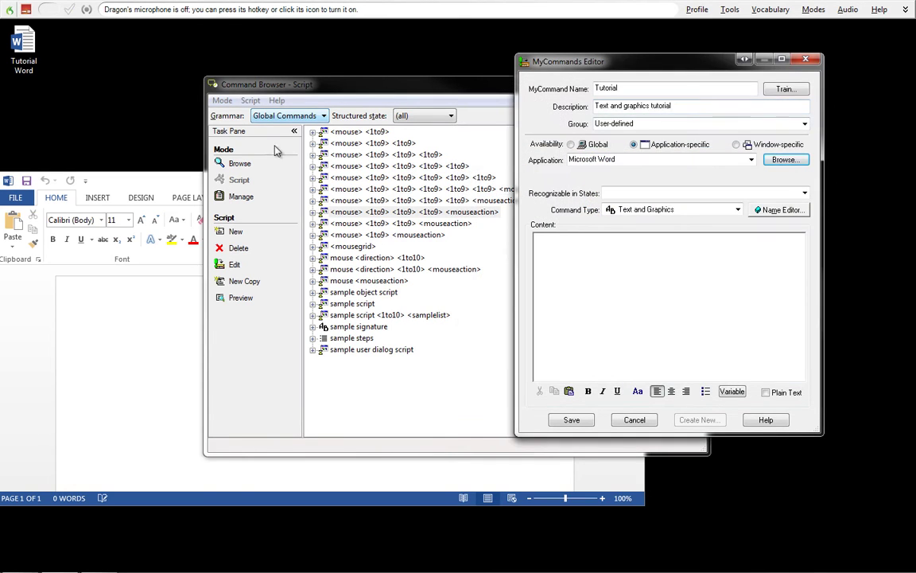
click(134, 179)
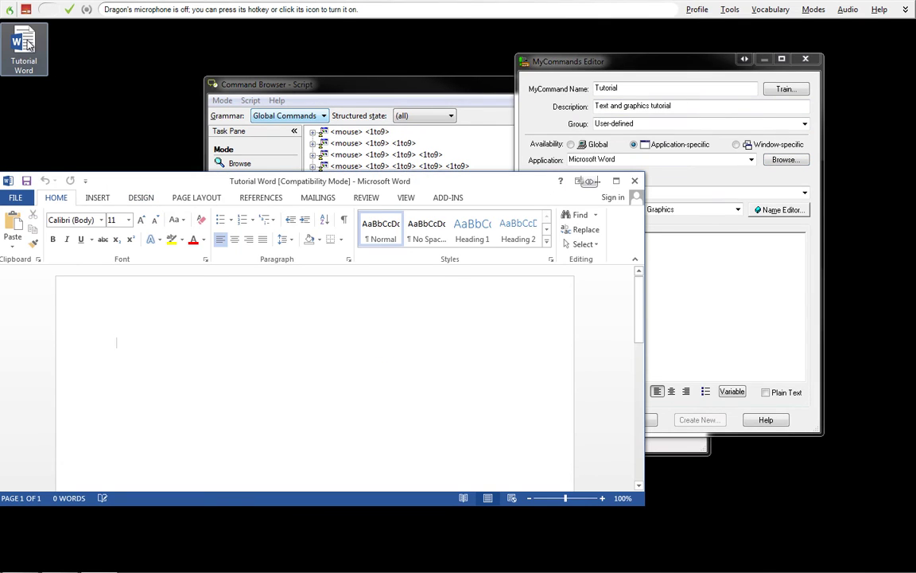
click(718, 73)
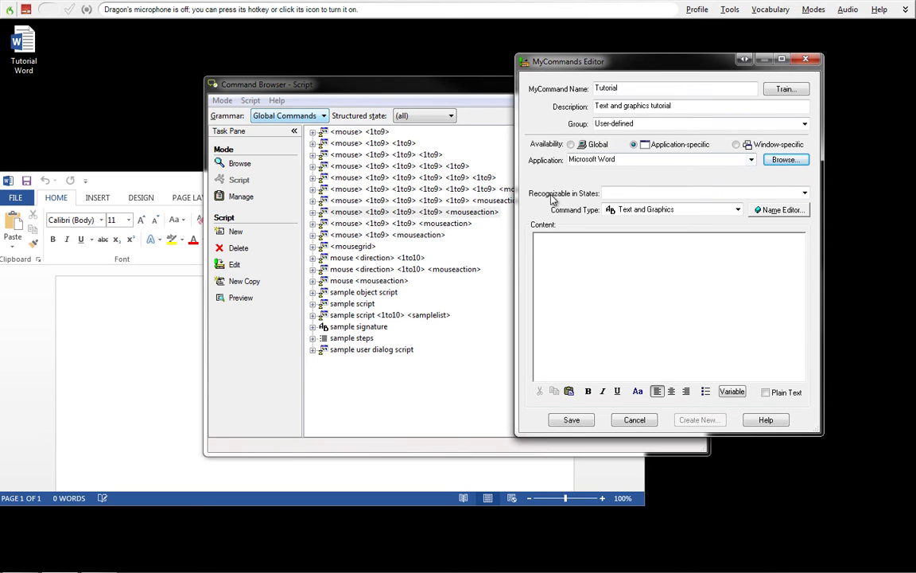
- Review the Recognizable in States and command type choices, leaving the states blank and the type as Text and Graphics
click(804, 193)
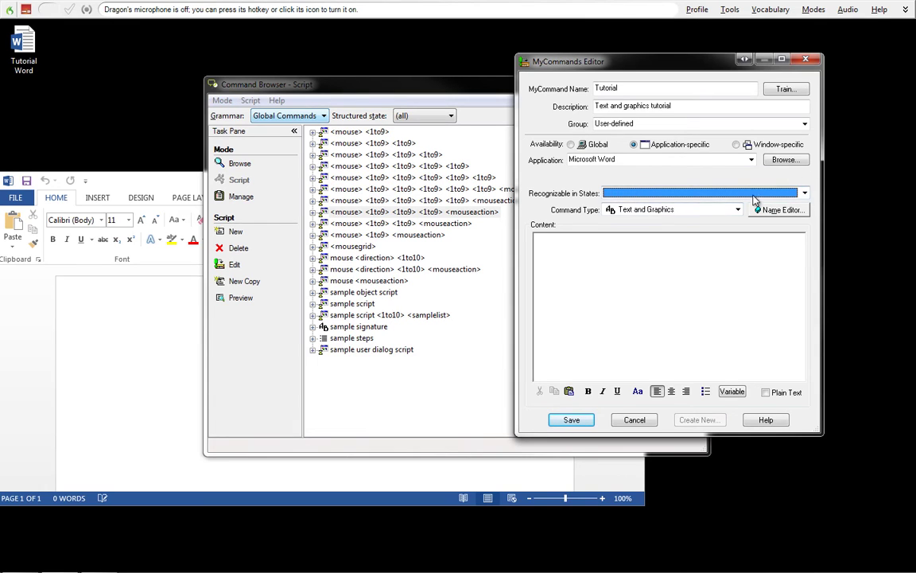
click(805, 193)
click(804, 193)
click(765, 271)
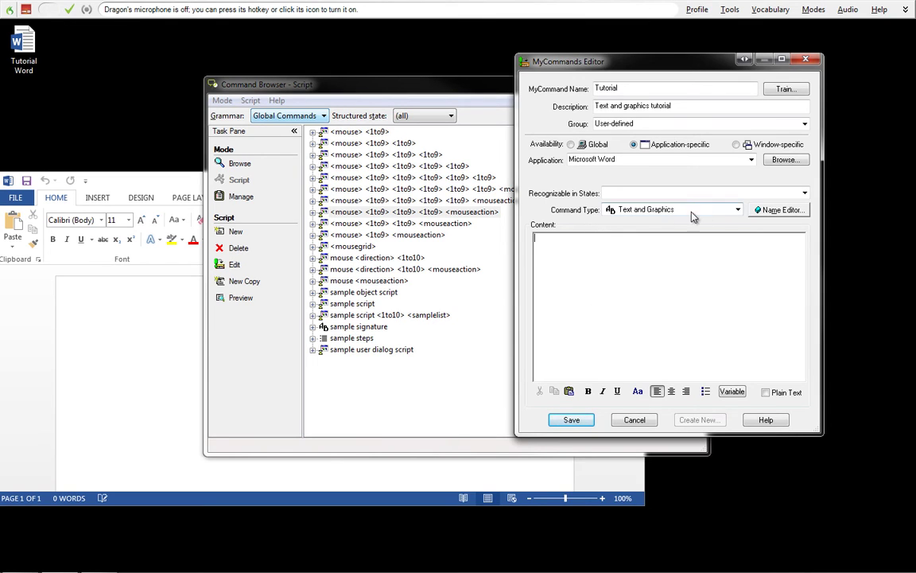
click(738, 210)
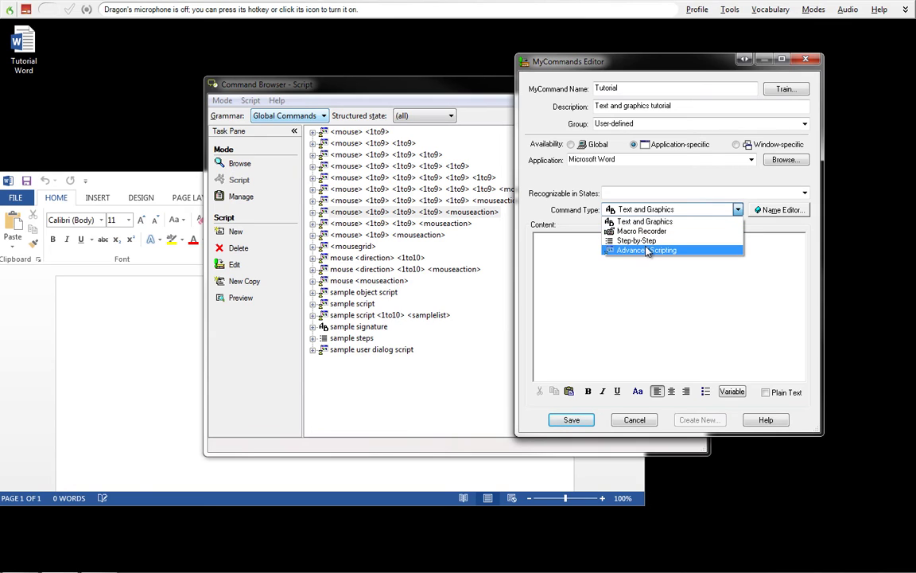
click(678, 290)
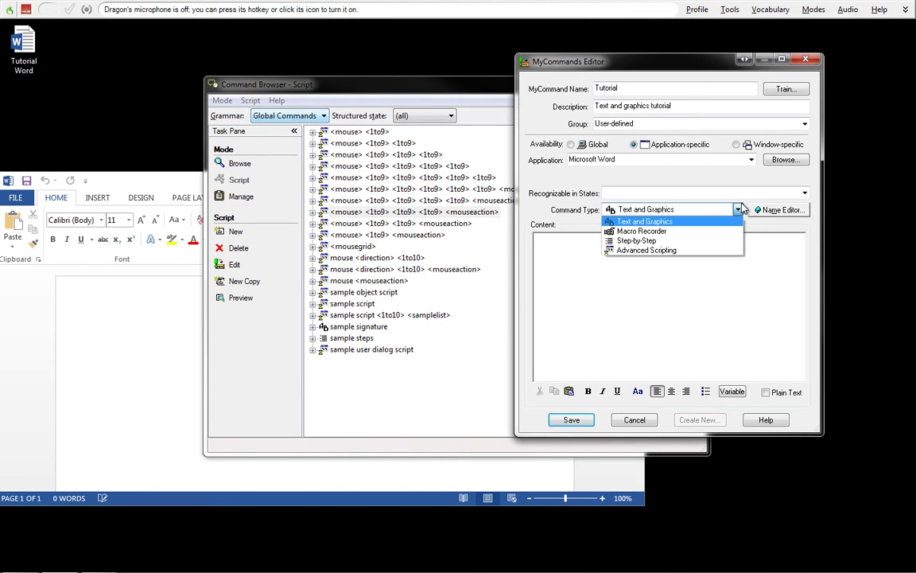
click(685, 220)
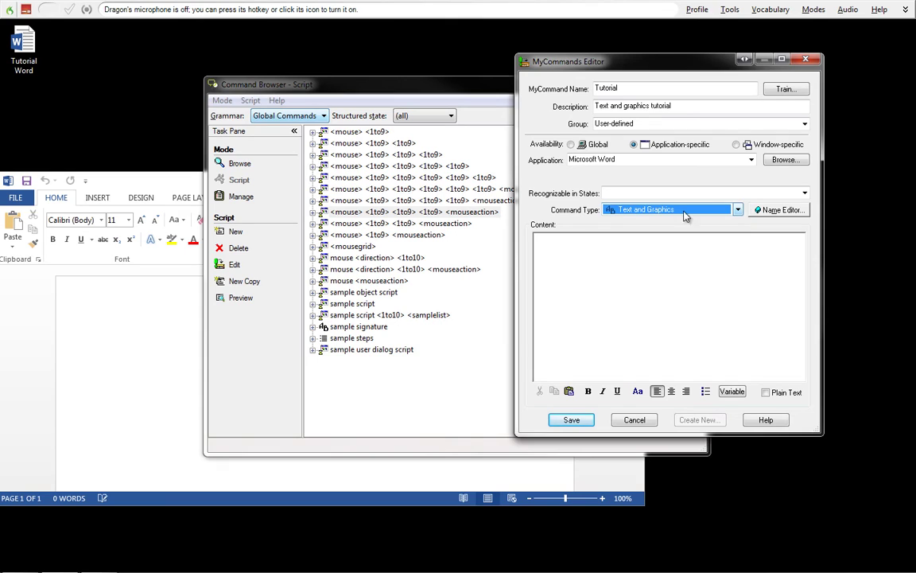
- Rename the command as "Tutorial 2" in the Name Editor
click(789, 214)
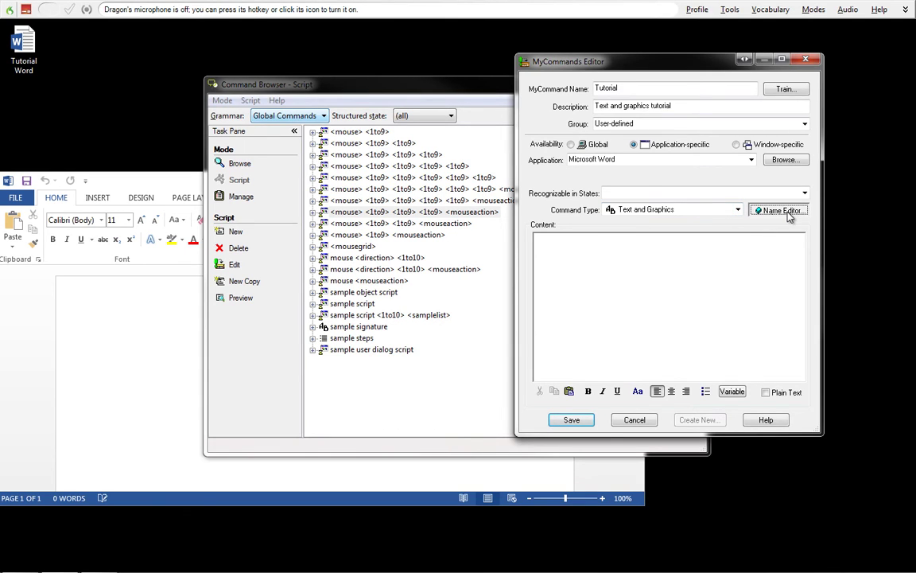
drag(674, 146, 396, 64)
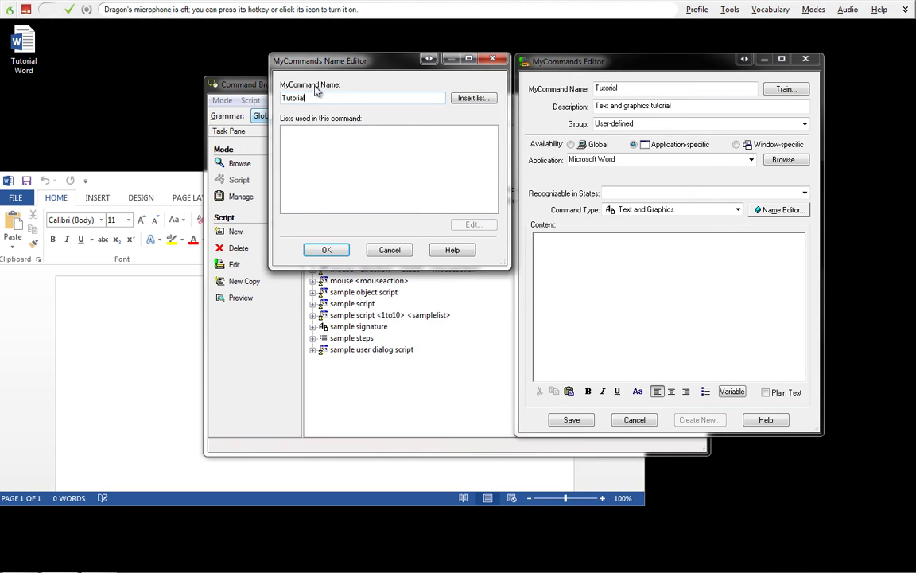
click(344, 98)
text(2)
click(325, 249)
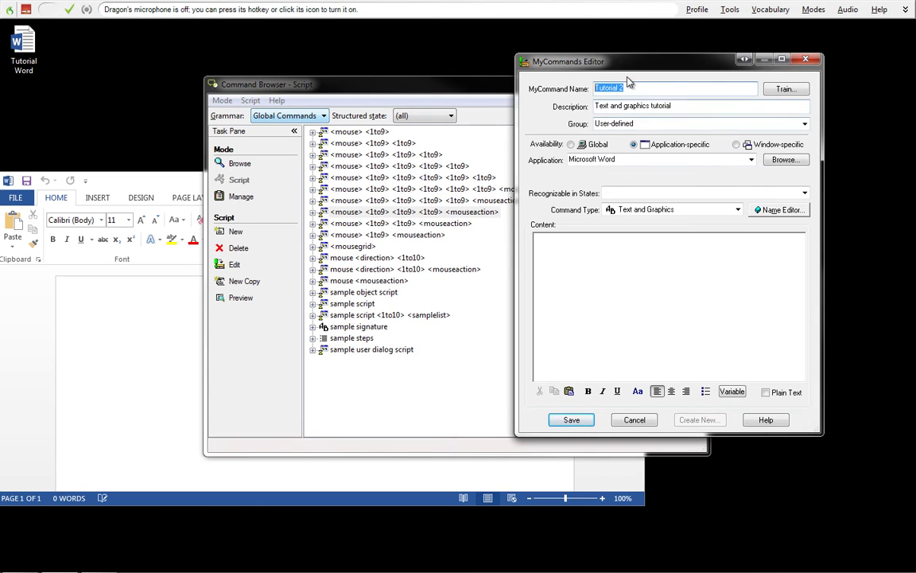
- Restore the command name to "Tutorial" and check it in the Name Editor without making changes
click(634, 87)
click(782, 209)
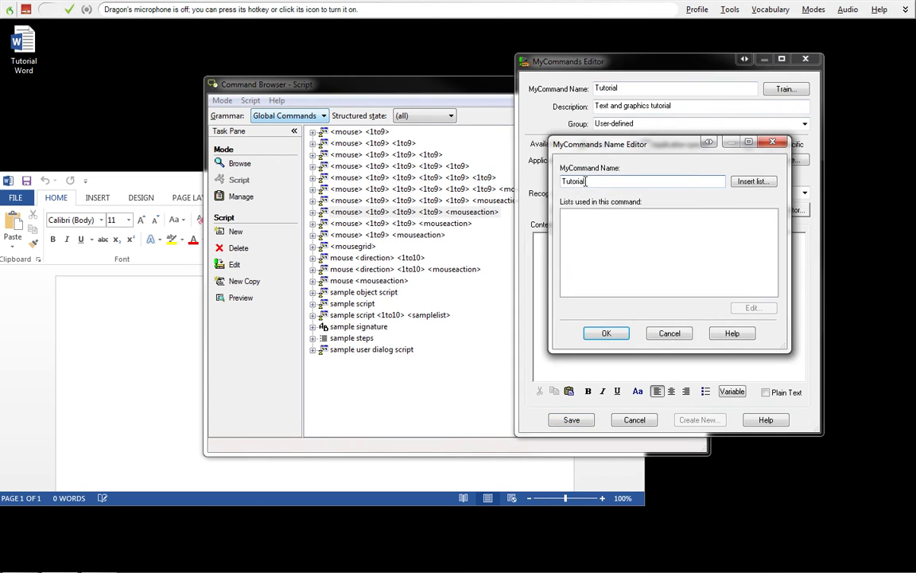
click(772, 142)
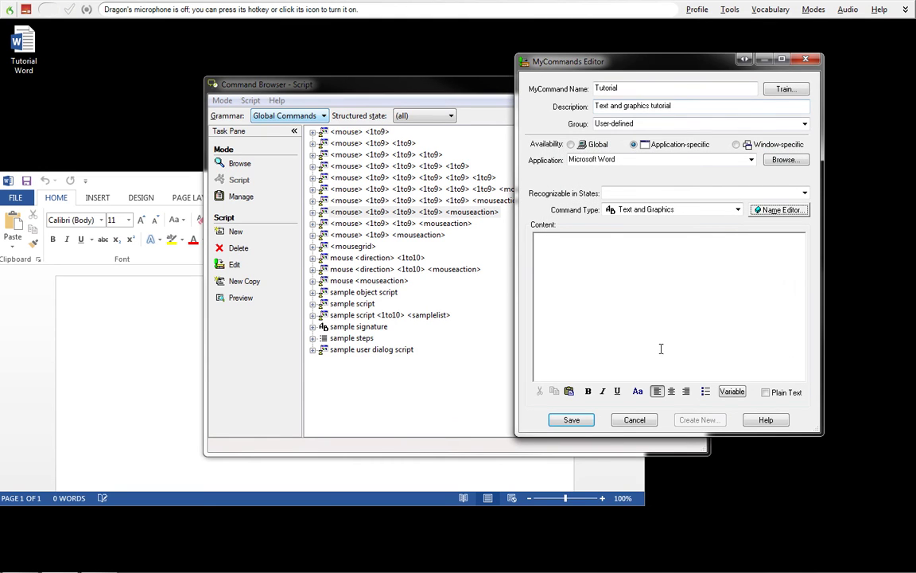
- Enter "this is a tutorial command" as the command's content
click(600, 255)
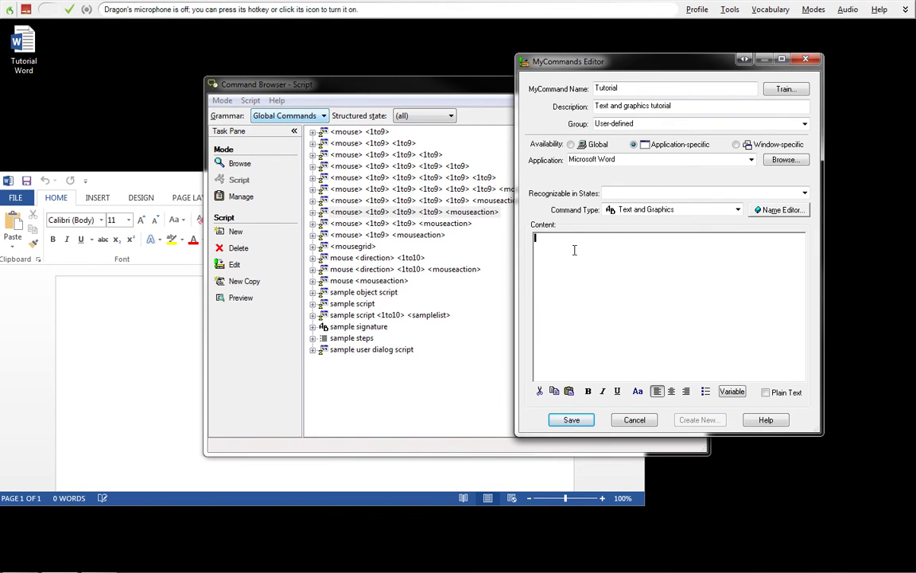
text(th)
text(is is a tutorial command)
- Try bold, italic and underline formatting on the content text
drag(615, 249, 533, 238)
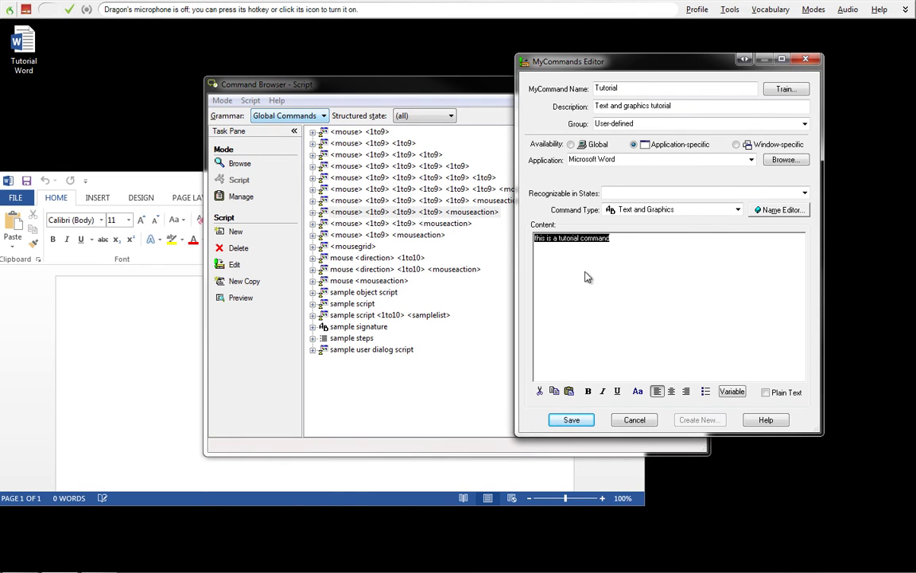
click(589, 392)
click(589, 392)
click(603, 392)
click(603, 393)
click(617, 392)
drag(663, 255, 494, 245)
- Check the font options for the content text without changing them
click(658, 244)
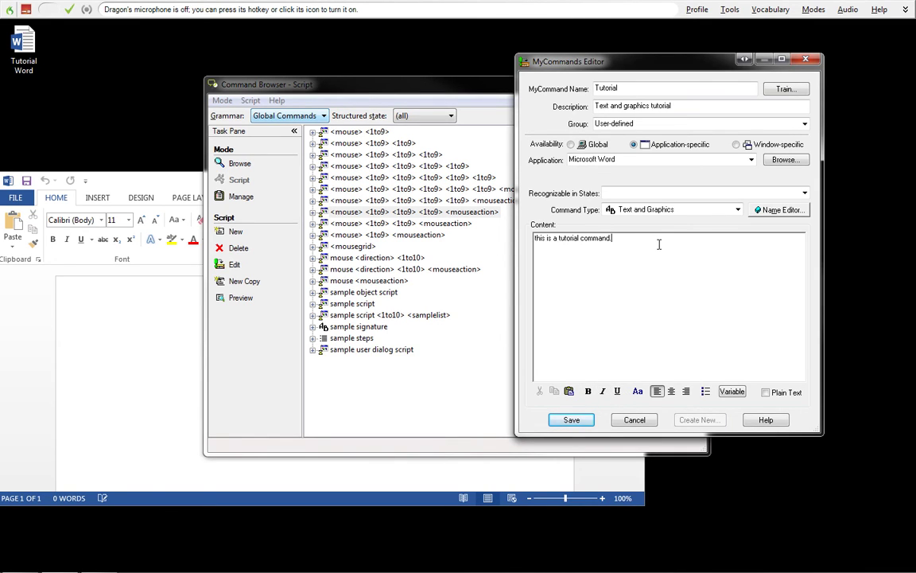
click(638, 392)
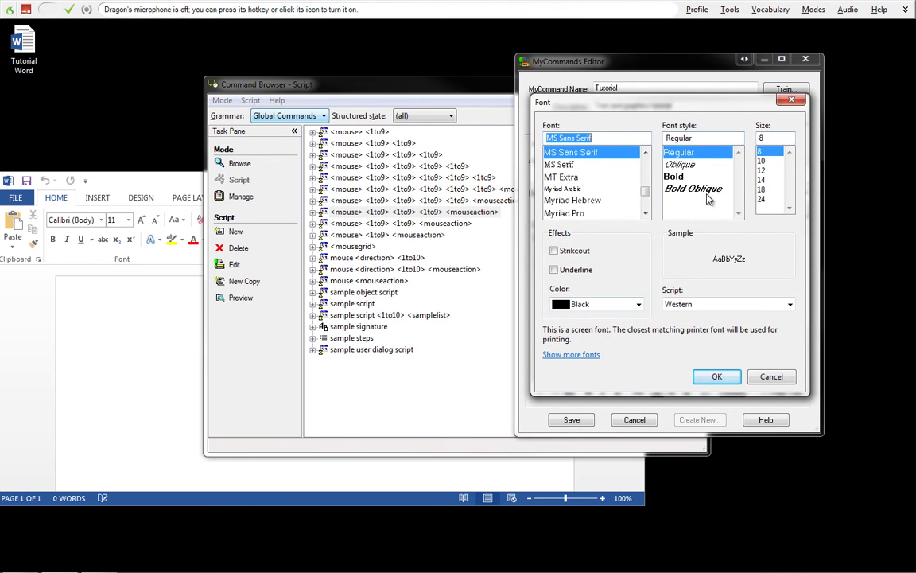
click(803, 101)
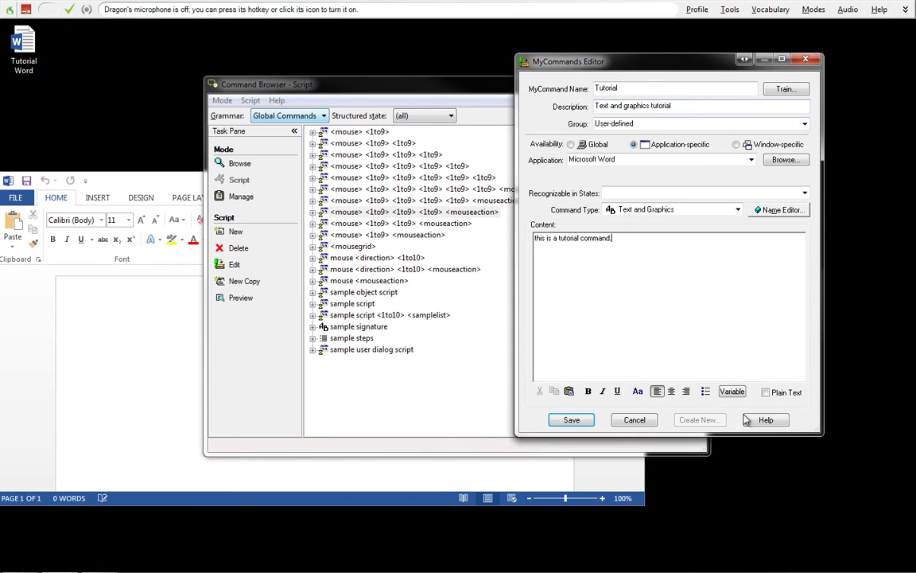
- Try centre and right alignment on the content text and return it to left alignment
click(670, 394)
click(686, 391)
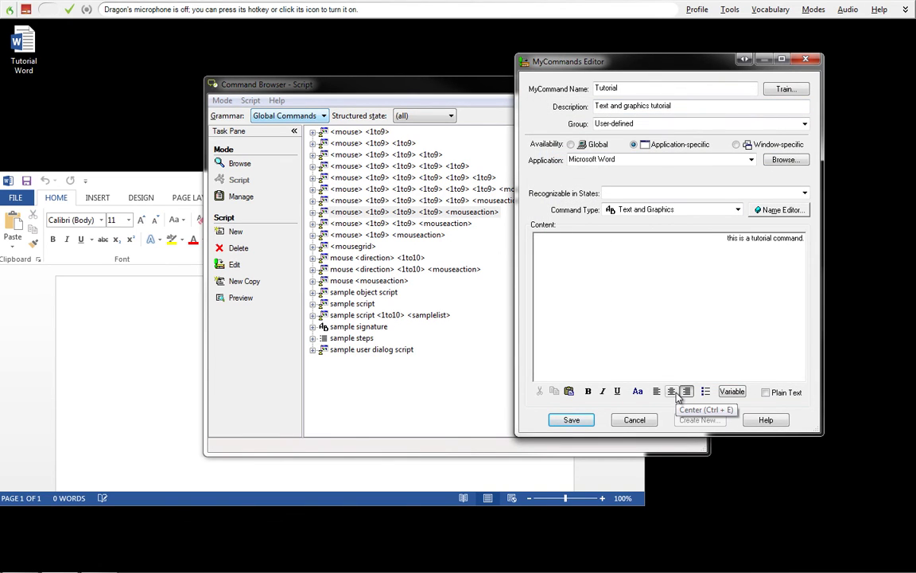
click(673, 391)
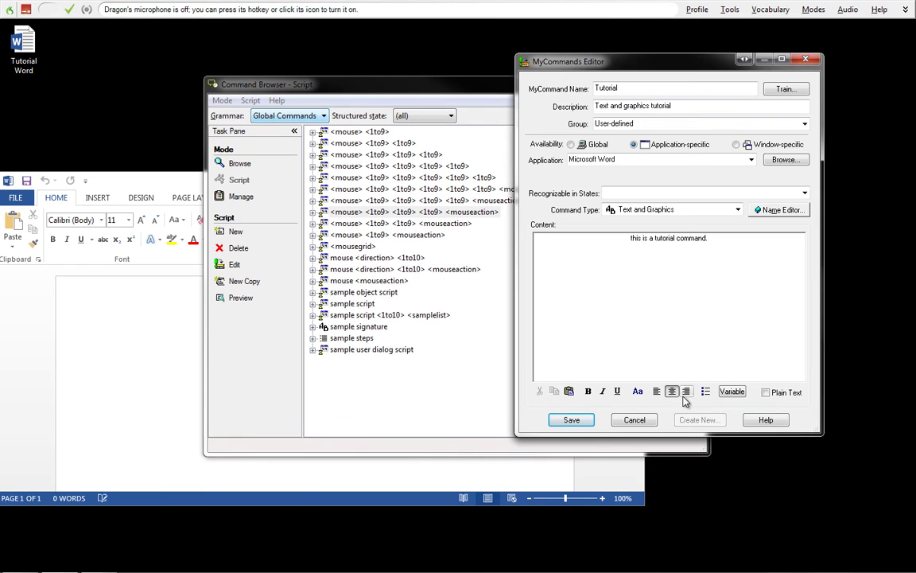
click(688, 391)
click(673, 392)
click(657, 392)
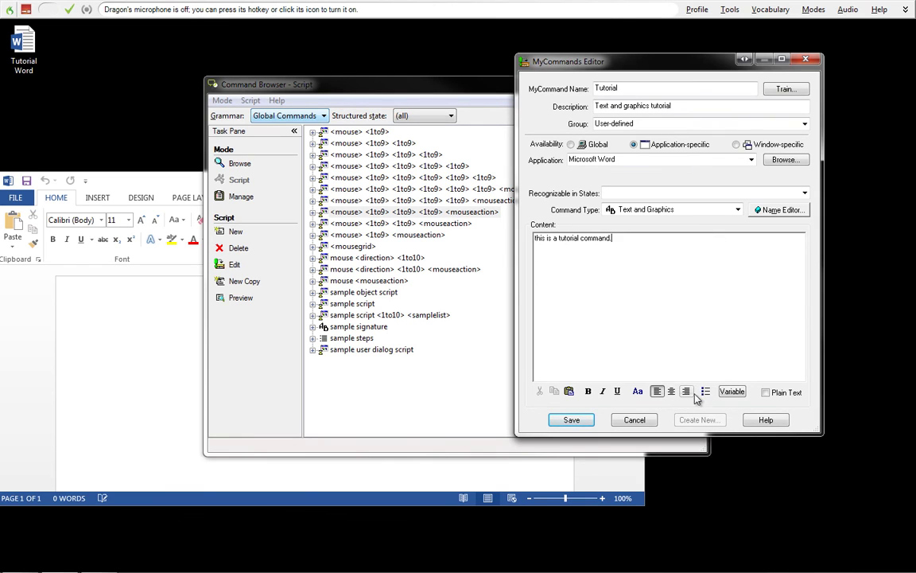
- Turn the content text into a bulleted item and retype its ending so it reads "this is a tutorial command."
click(706, 393)
click(675, 237)
text(.)
key(Return)
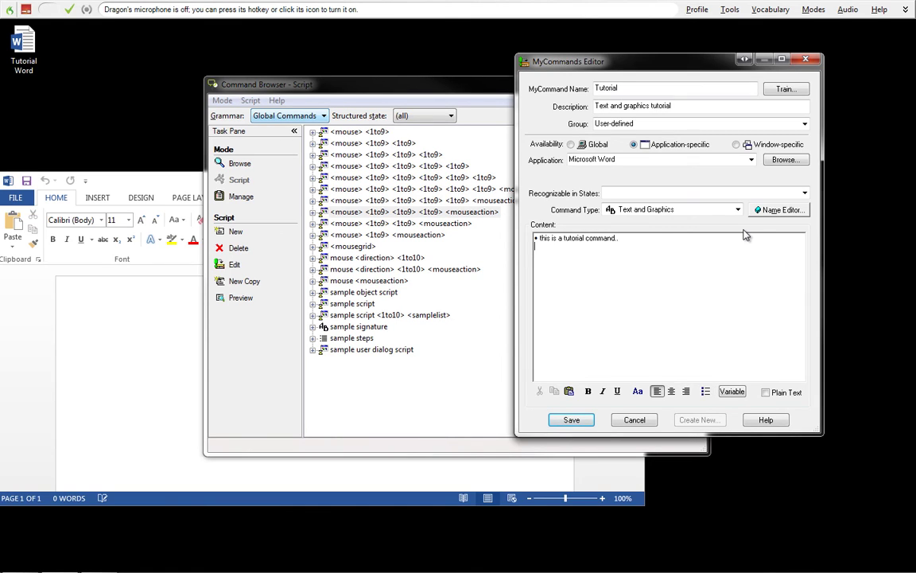
key(BackSpace)
key(BackSpace)
key(BackSpace)
key(BackSpace)
key(BackSpace)
key(BackSpace)
key(BackSpace)
key(BackSpace)
text(mmand.)
- Apply bold and italic to the bulleted content text
key(ctrl+a)
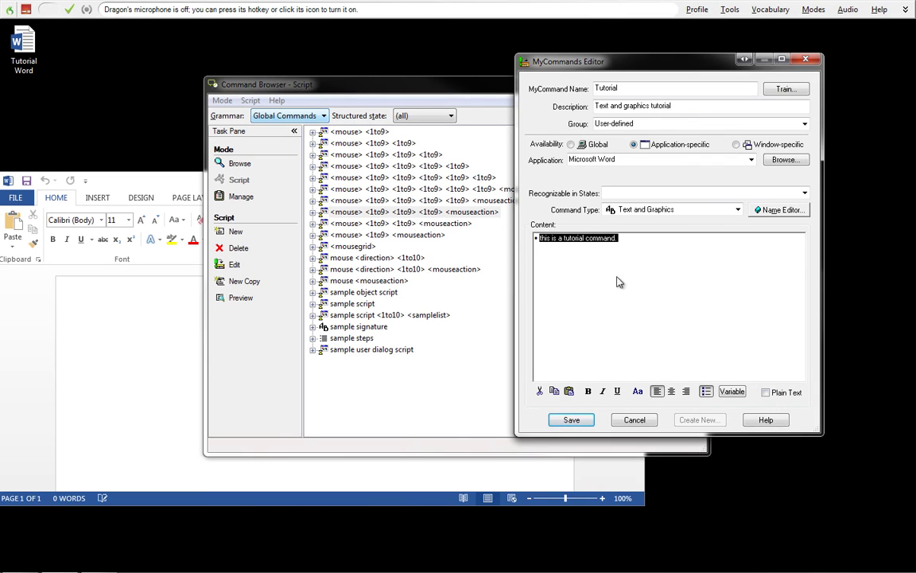
click(588, 391)
click(602, 390)
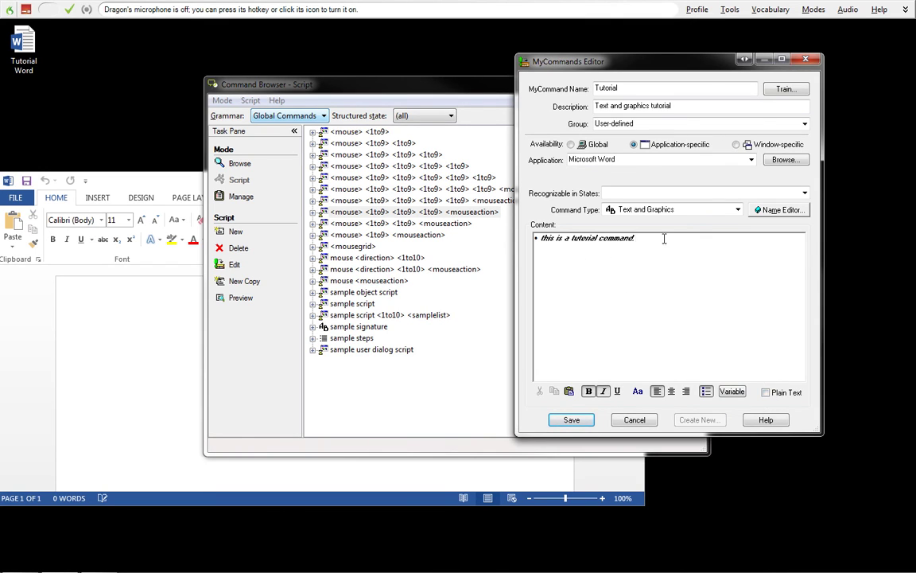
drag(665, 238, 529, 238)
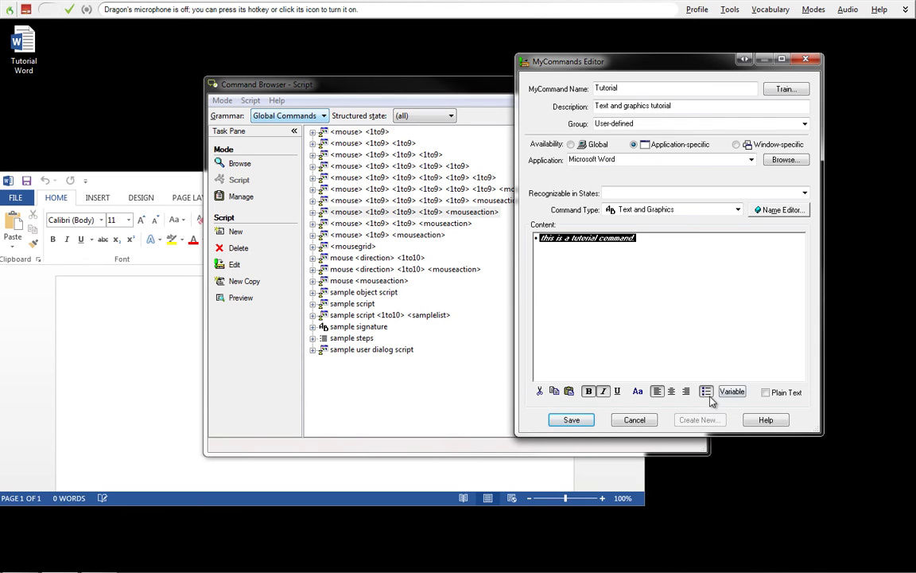
click(700, 312)
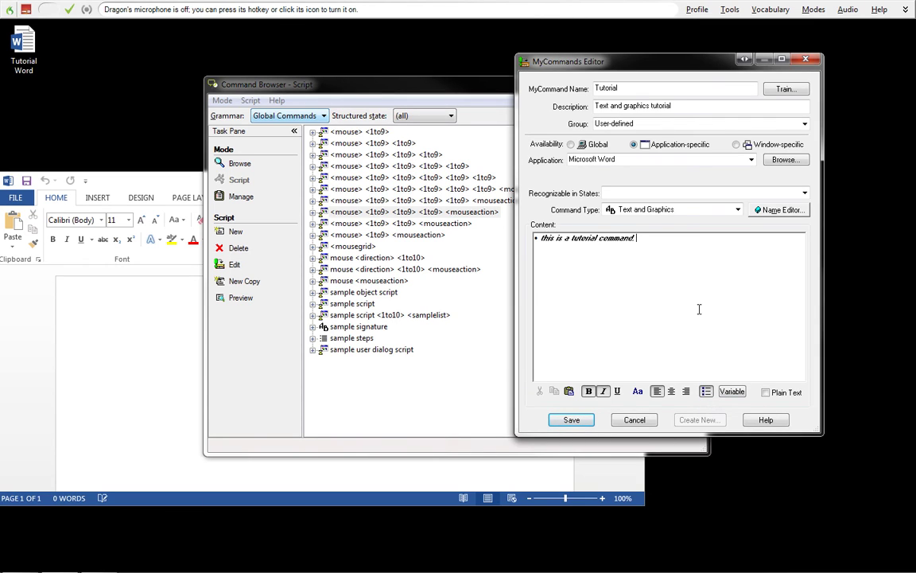
- Remove the bold, italic and bullet formatting from the content text
click(766, 392)
key(ctrl+a)
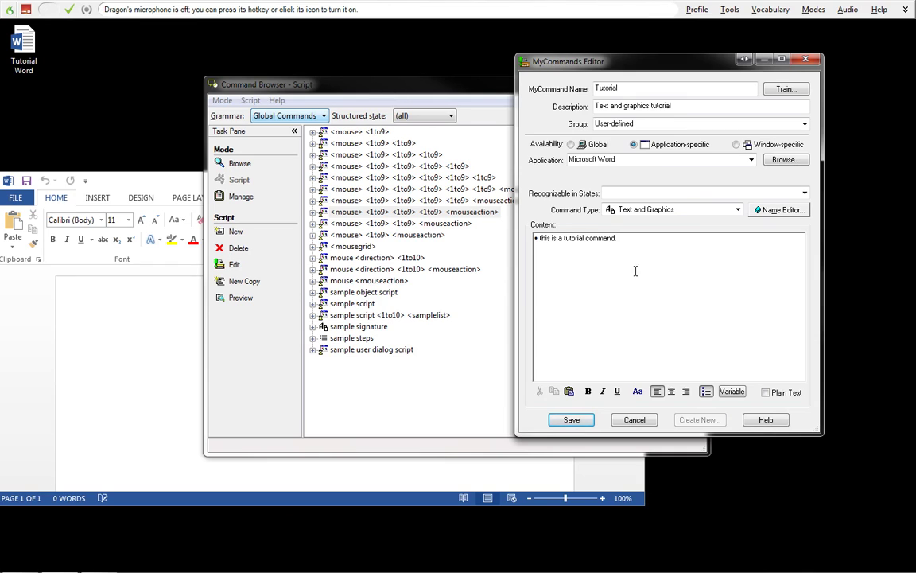
click(706, 392)
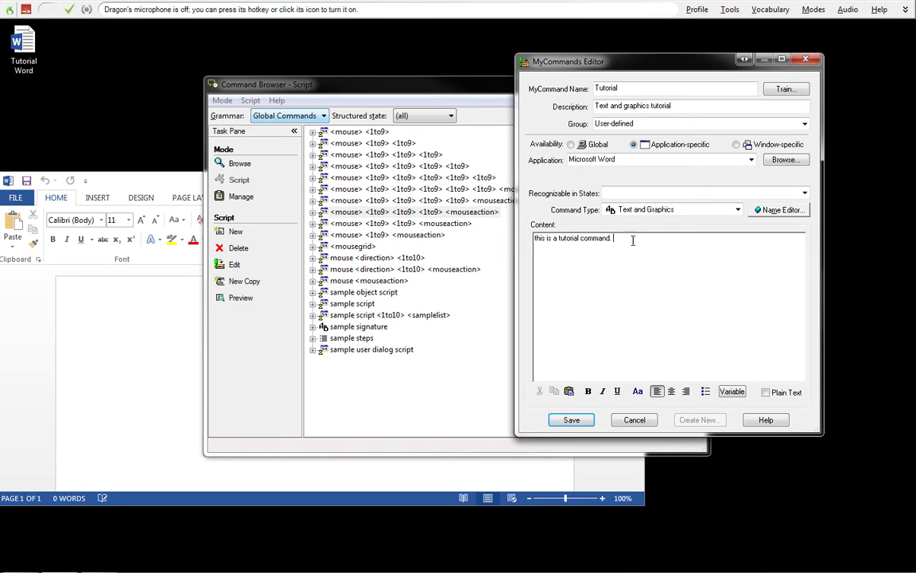
- Set the command's content to plain text and save the Tutorial command
key(ctrl+a)
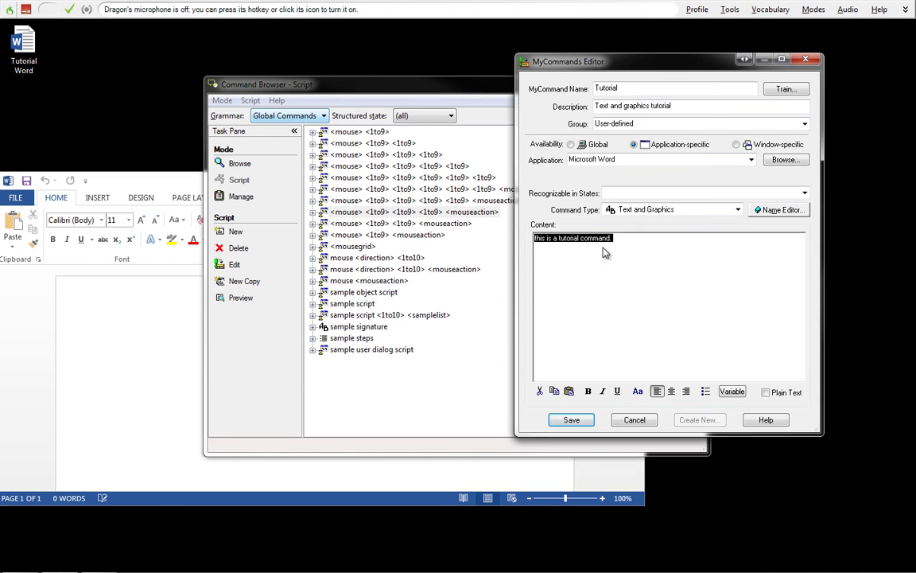
click(765, 392)
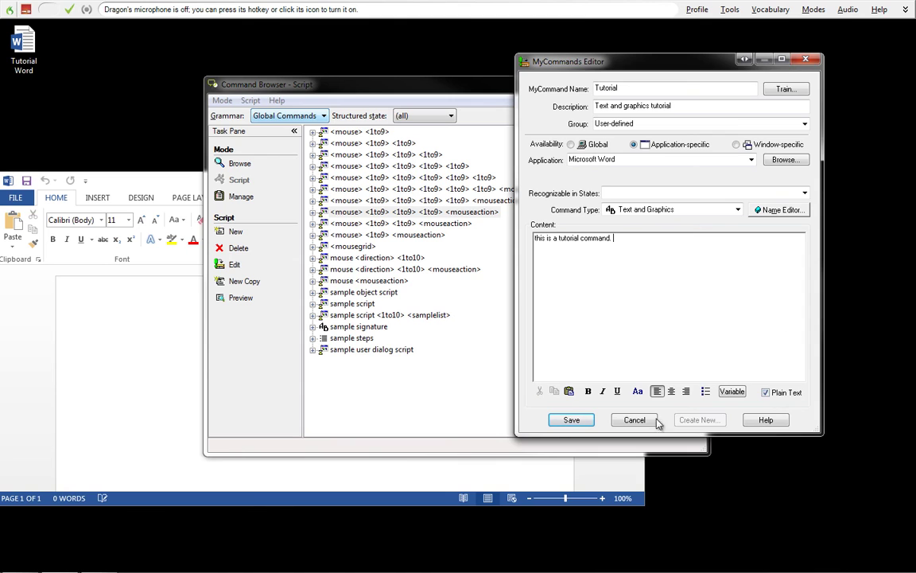
click(574, 420)
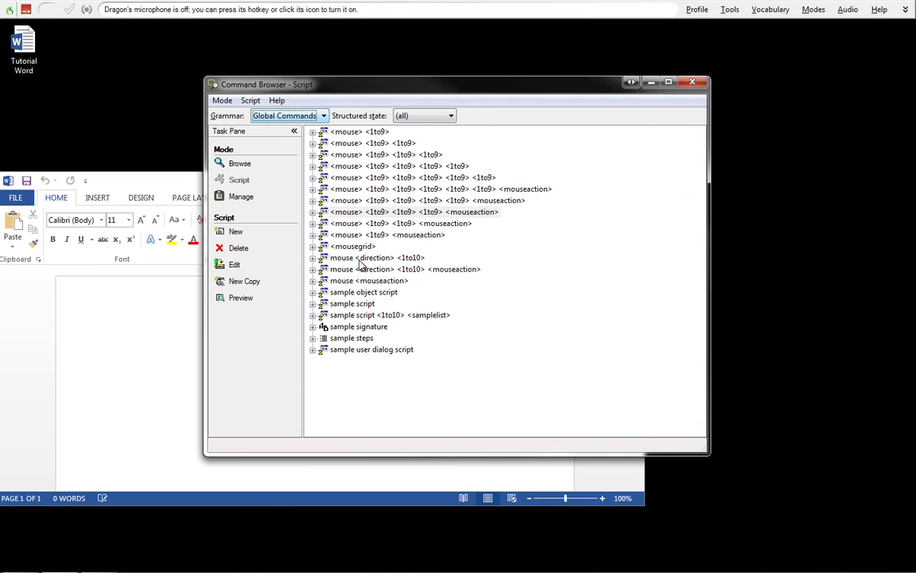
- Create a new text document on the desktop and open it in Notepad
click(127, 311)
right_click(117, 100)
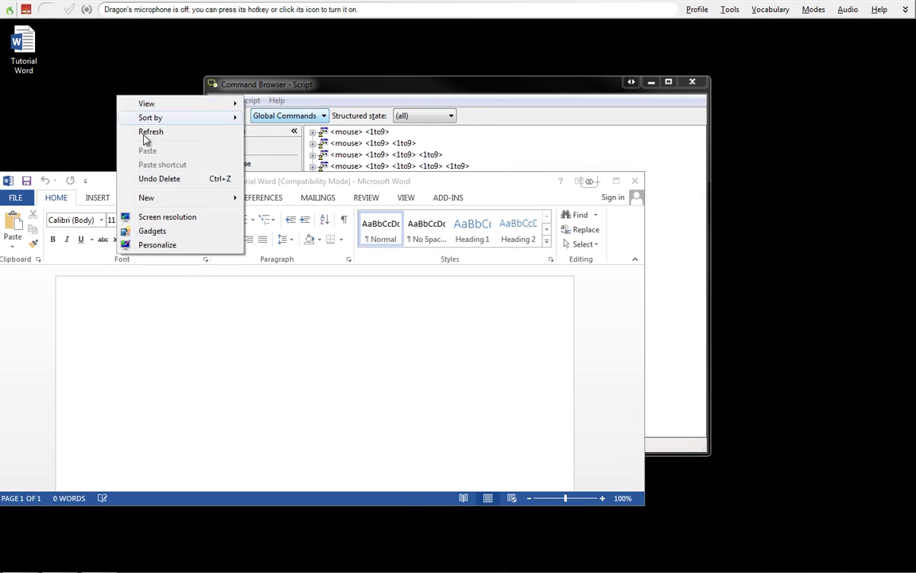
mouse_move(183, 199)
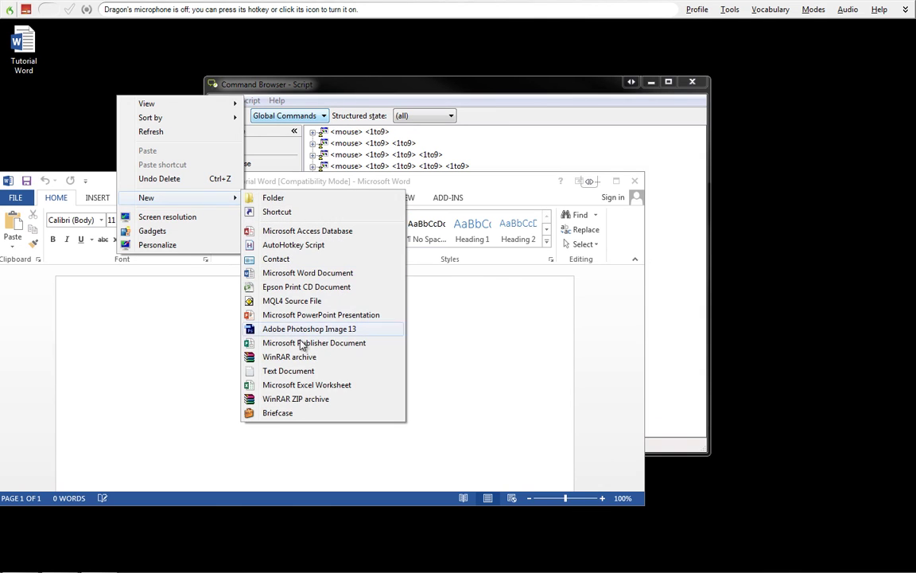
click(295, 371)
click(123, 112)
double_click(124, 112)
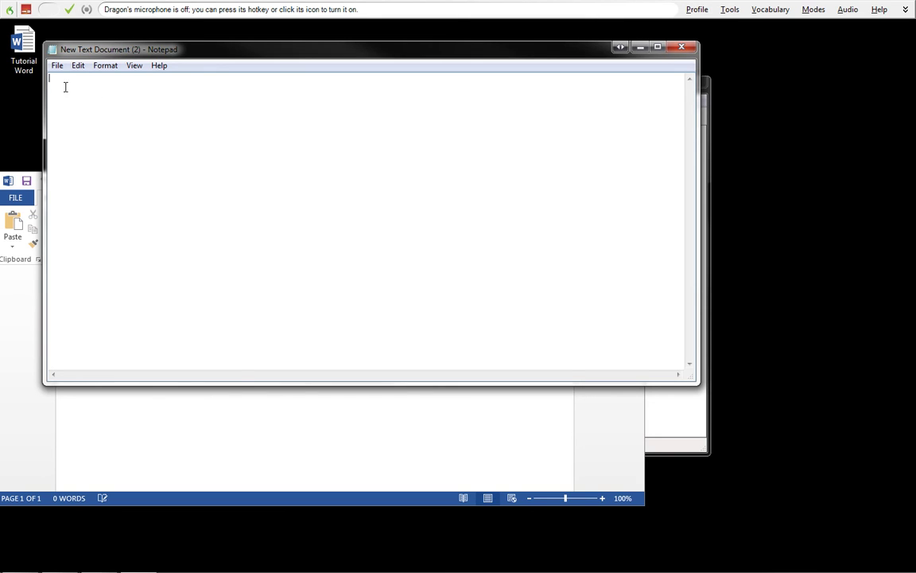
- Test the Tutorial voice command in the Notepad document with the microphone on, and clear the dictated text
click(26, 10)
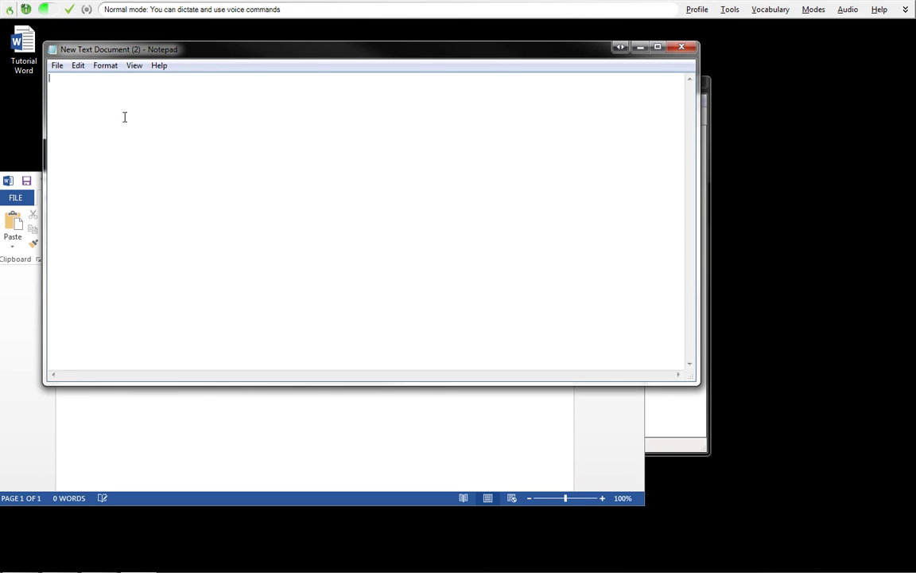
text(Tutorial)
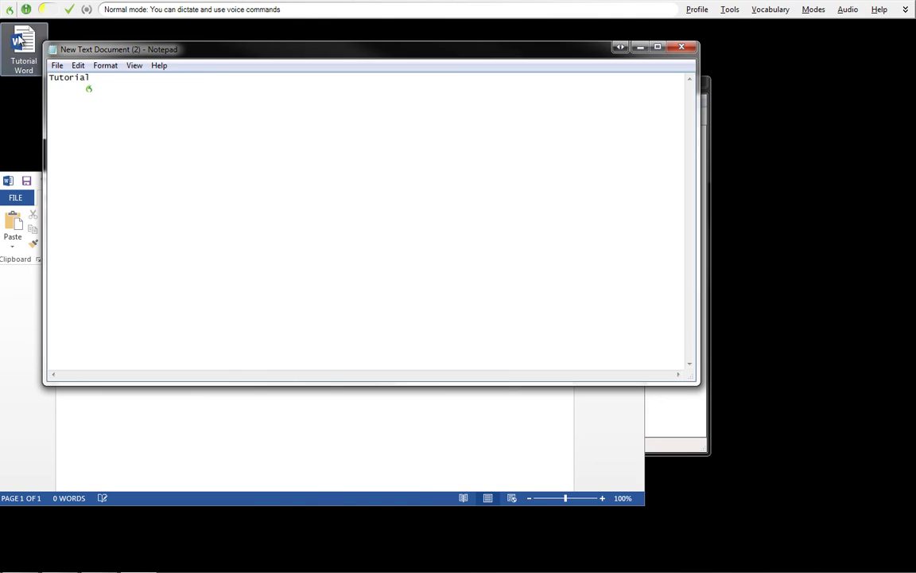
text( you wrote)
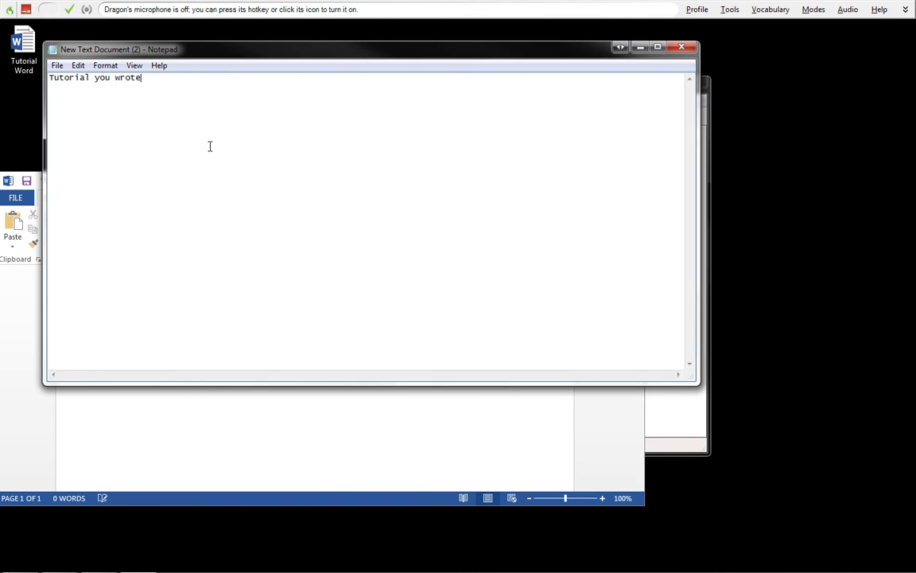
key(BackSpace)
key(BackSpace)
key(BackSpace)
key(BackSpace)
key(BackSpace)
key(ctrl+z)
- Switch Dragon to Command Mode and test the Tutorial voice command in the Notepad document
click(814, 10)
click(824, 53)
click(26, 10)
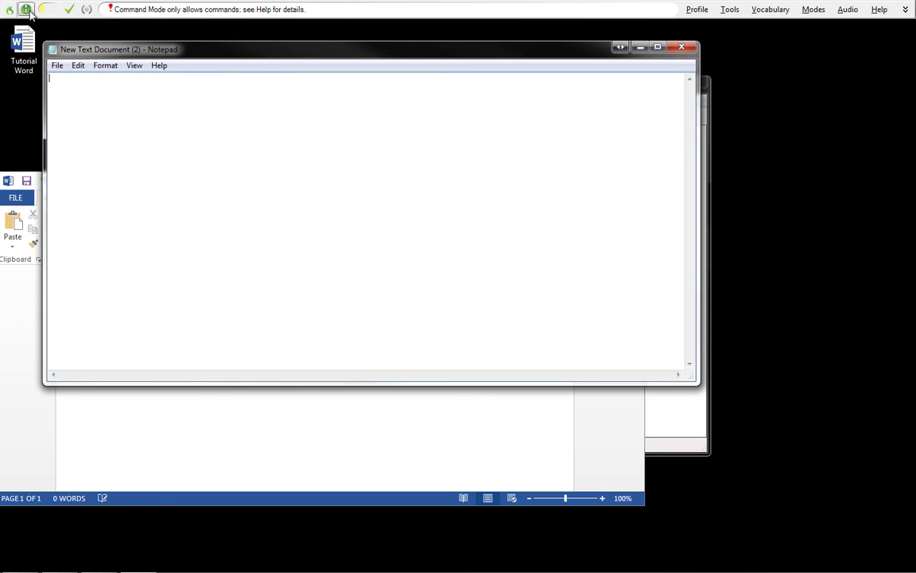
click(27, 9)
- Switch to the Tutorial Word document and run the Tutorial voice command to insert "this is a tutorial command."
click(162, 422)
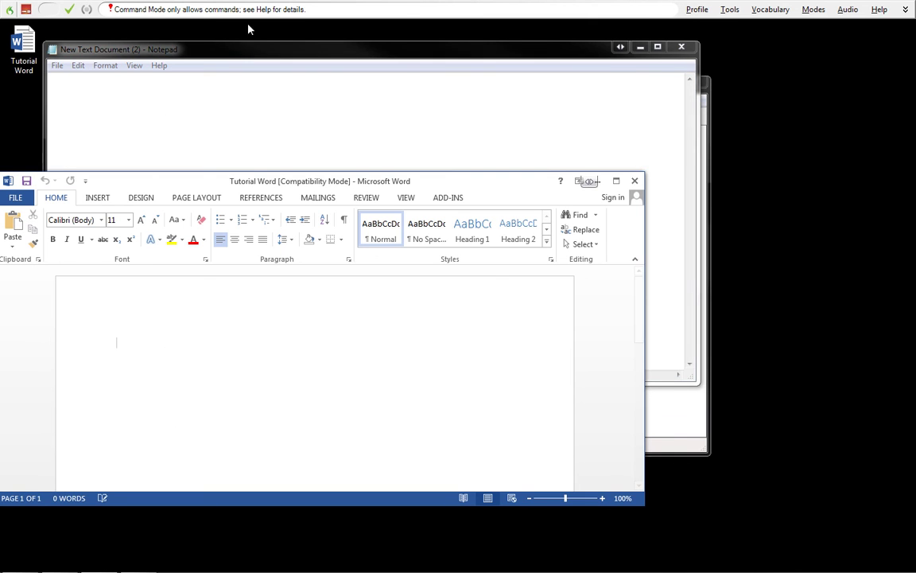
drag(140, 182, 263, 175)
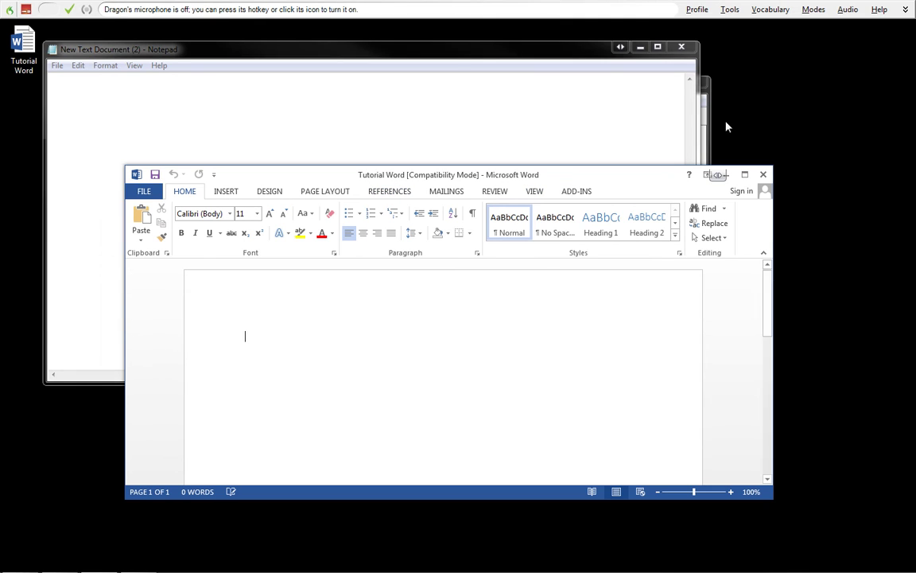
click(25, 11)
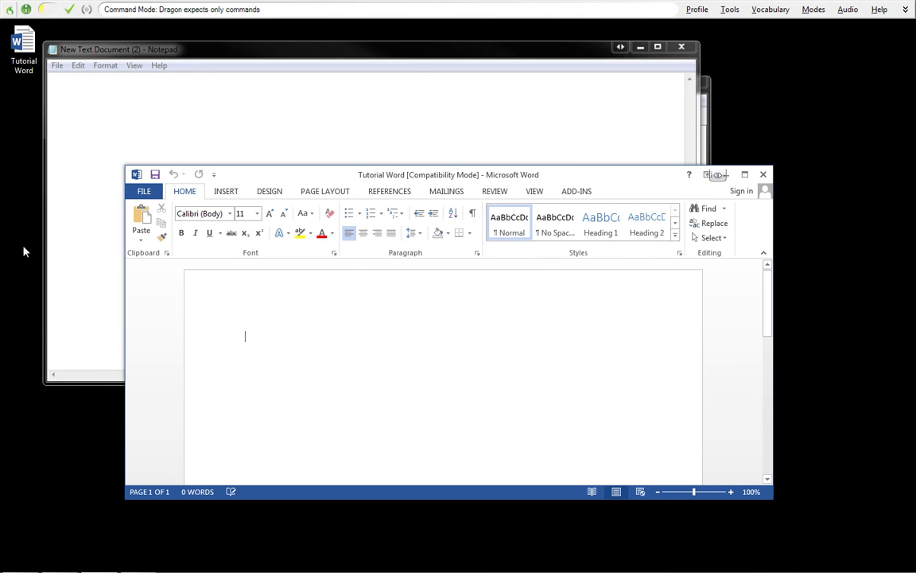
text(this is a tutorial command.)
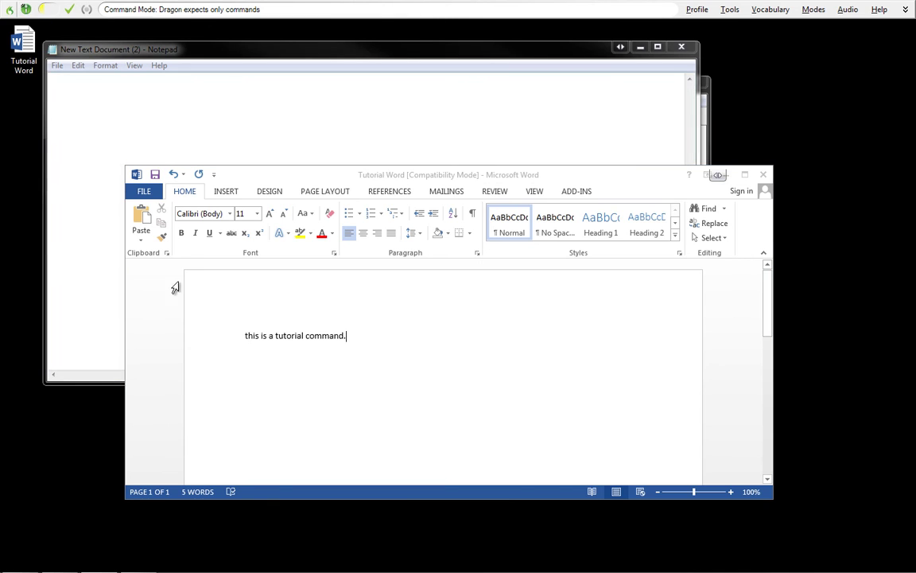
- Correct the inserted sentence's first word to "This" using the suggested correction
drag(384, 331, 115, 318)
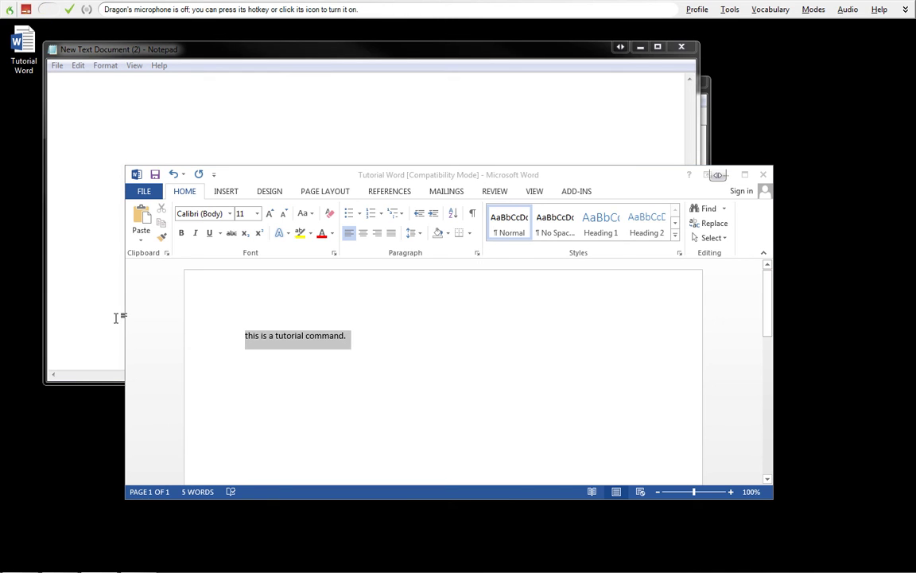
click(369, 339)
right_click(251, 335)
click(286, 347)
- Switch Dragon to Normal Mode and delete the sentence from the Word document
click(811, 8)
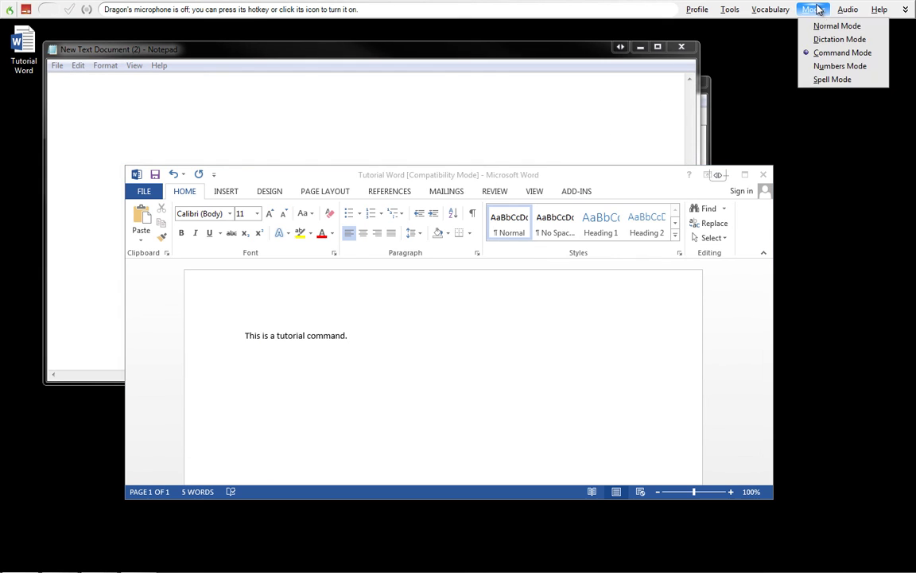
click(835, 26)
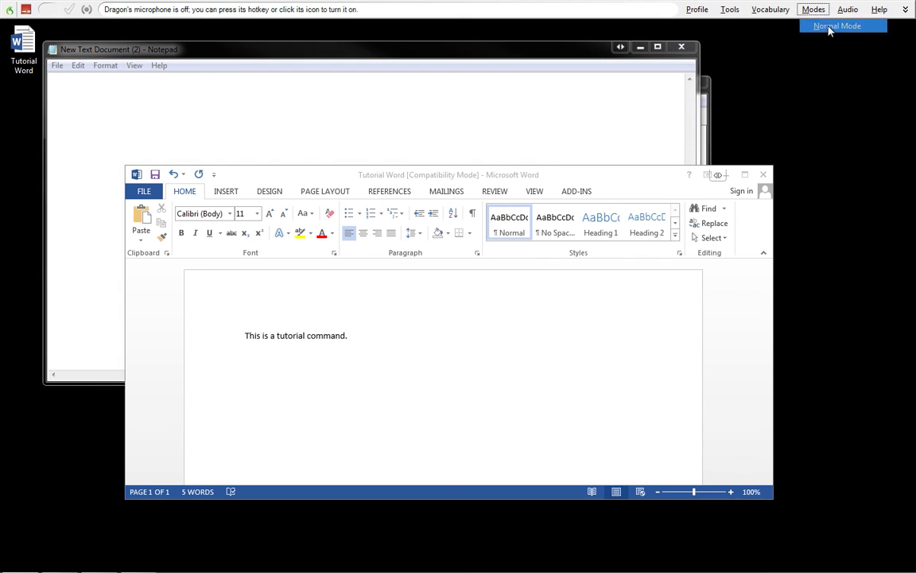
click(147, 318)
key(Delete)
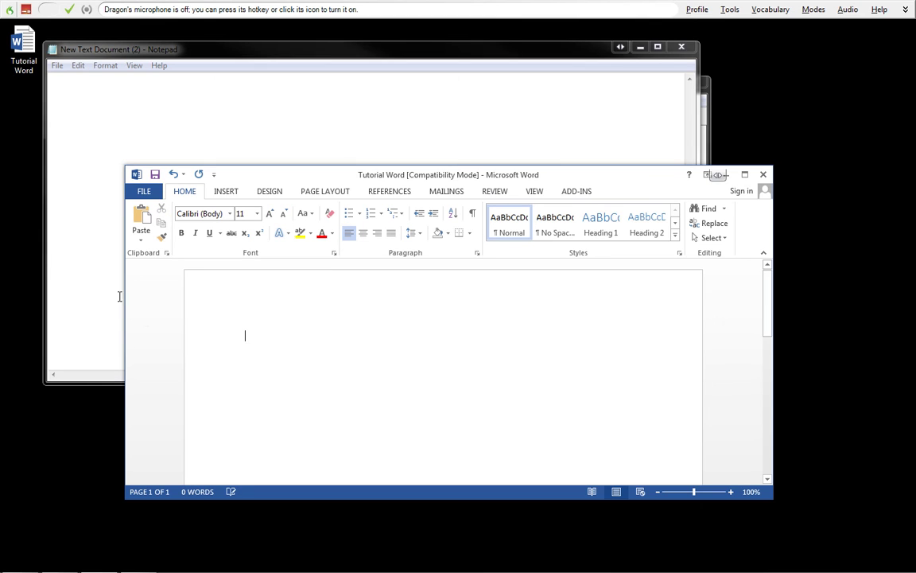
- Test the Tutorial voice command in the Word document in Normal Mode, turn the microphone off and delete the inserted text
key(KP_Add)
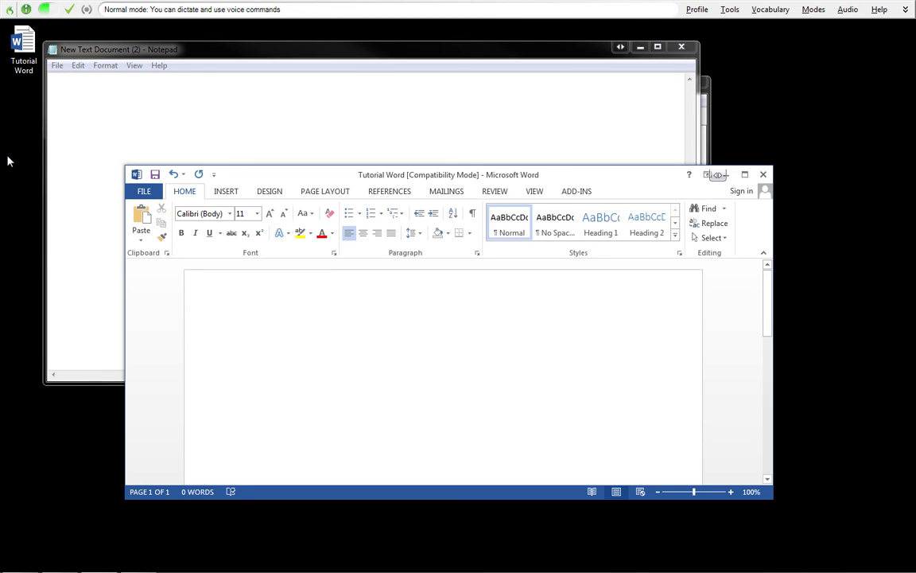
click(25, 9)
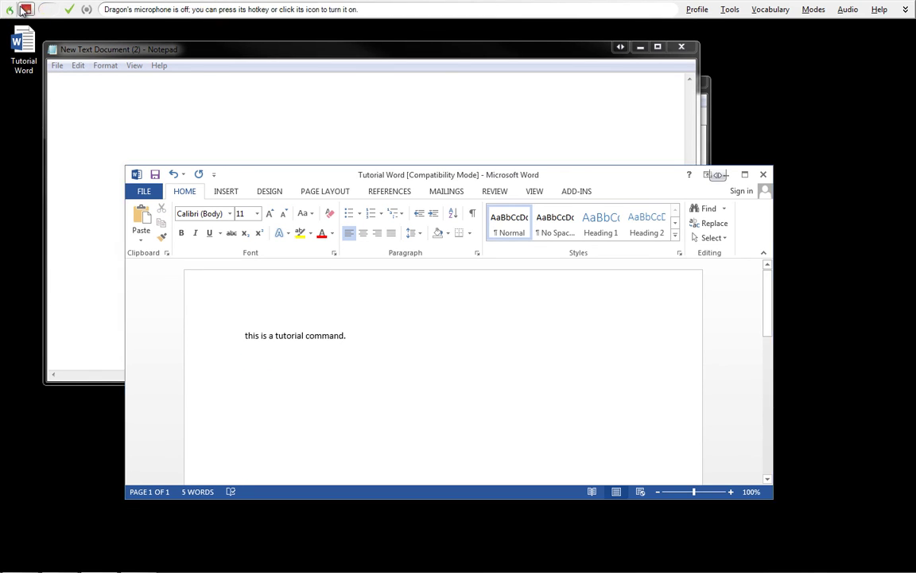
drag(364, 332, 157, 303)
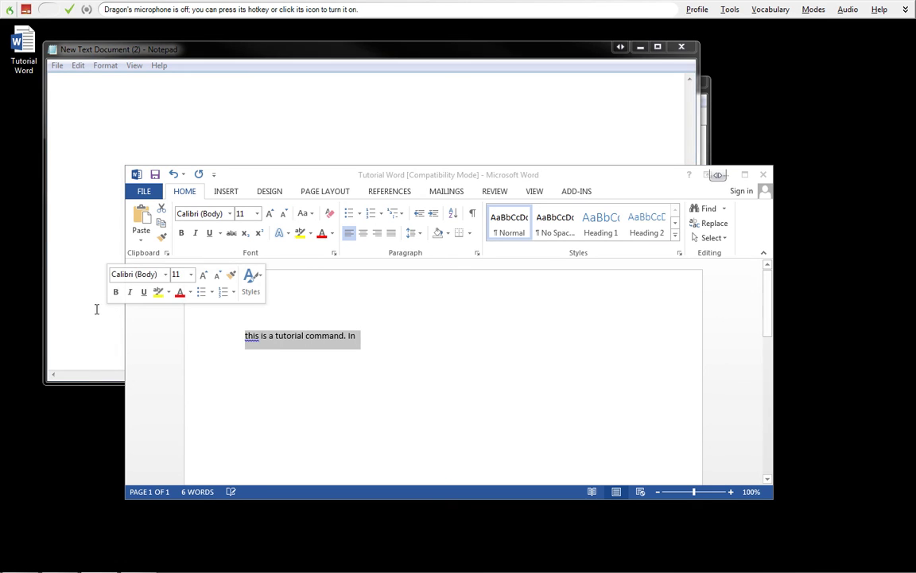
key(Delete)
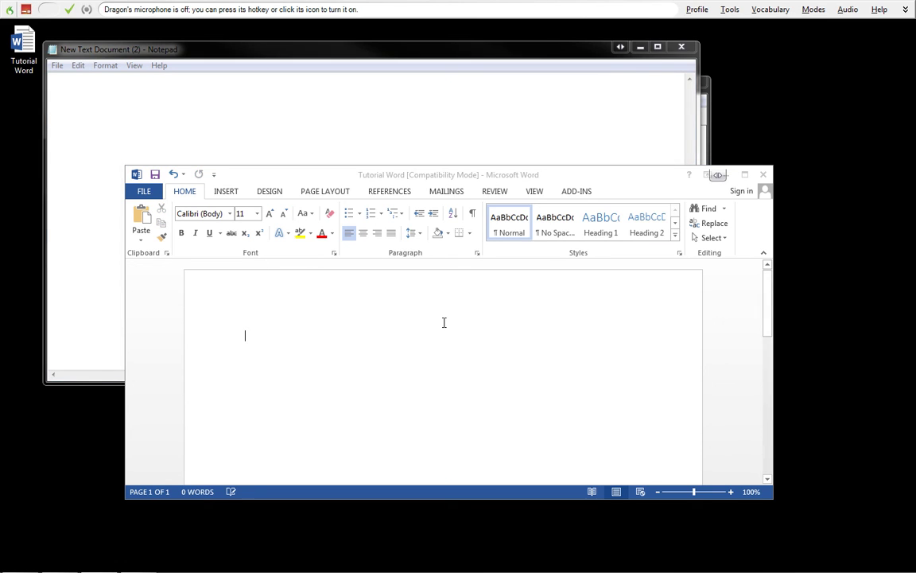
- Switch Dragon to Dictation Mode, dictate "Tutorial" into the Word document with the microphone on, and turn the microphone off
click(813, 11)
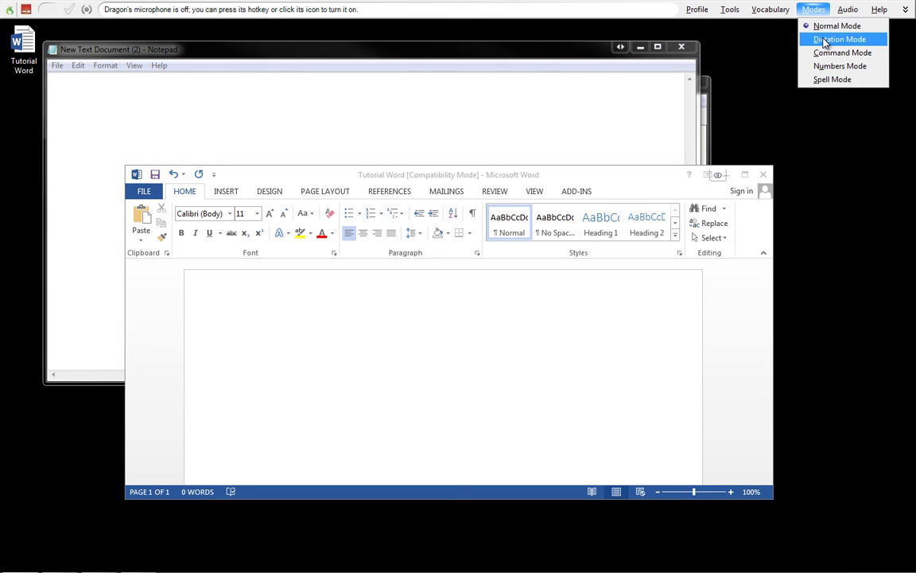
click(835, 39)
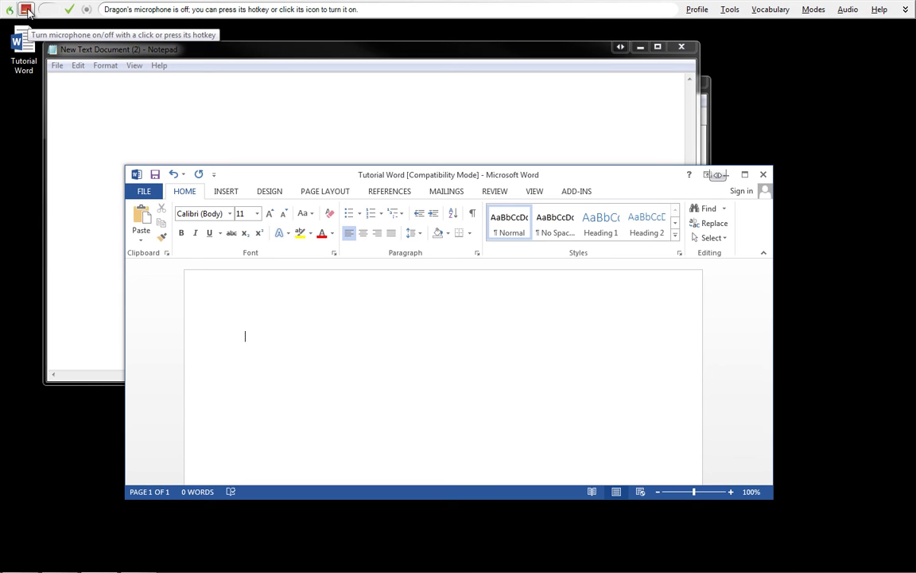
click(26, 9)
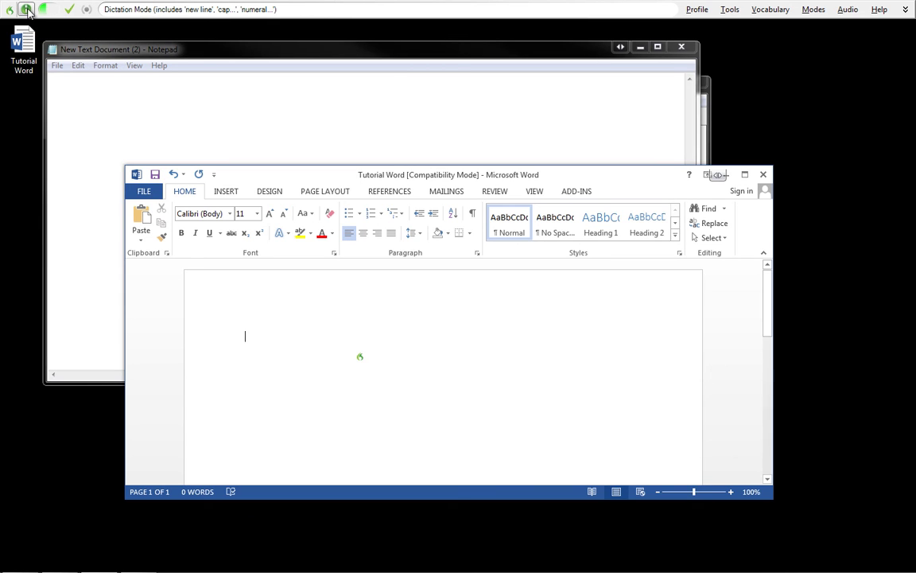
text(Tutorial)
click(26, 10)
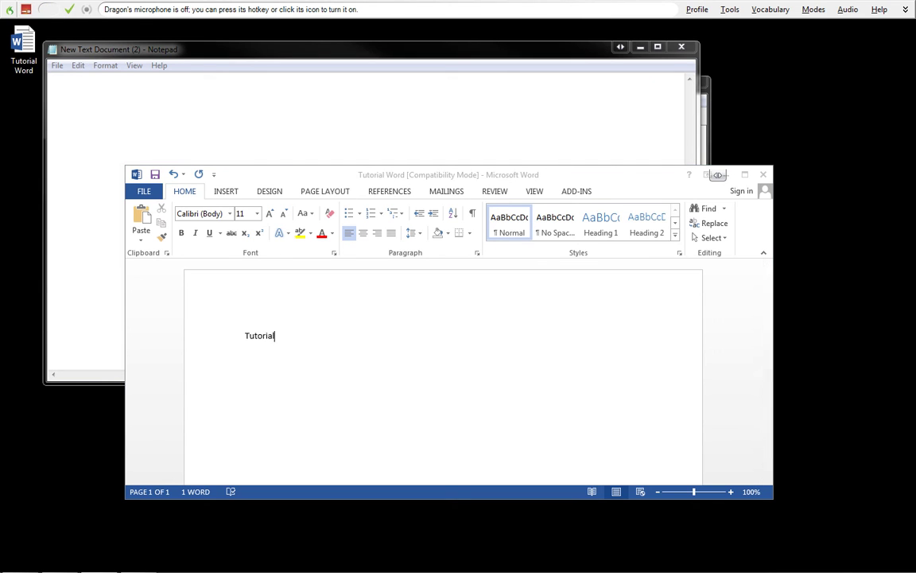
- Set Dragon back to Normal Mode
click(807, 10)
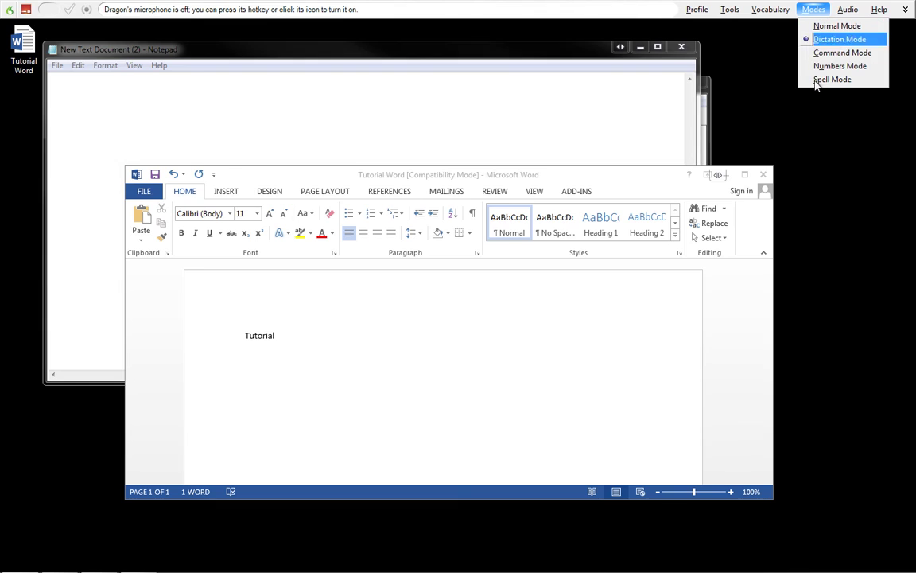
click(843, 26)
click(814, 9)
click(831, 28)
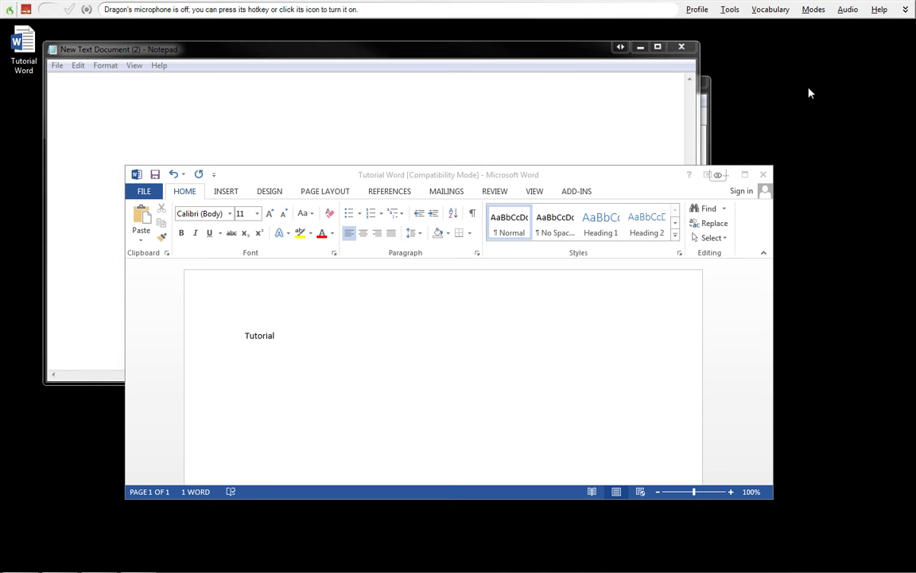